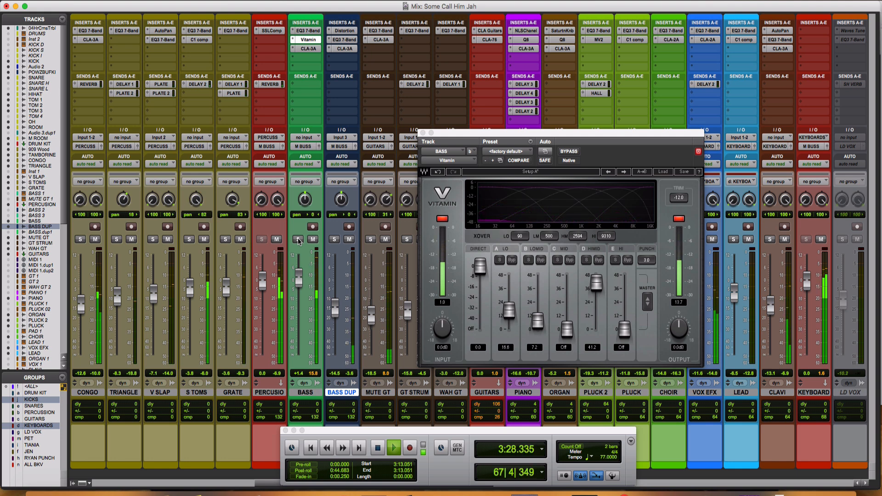
Open the Vitamin plug-in on the BASS track and play the mix to hear it in context.
key(space)
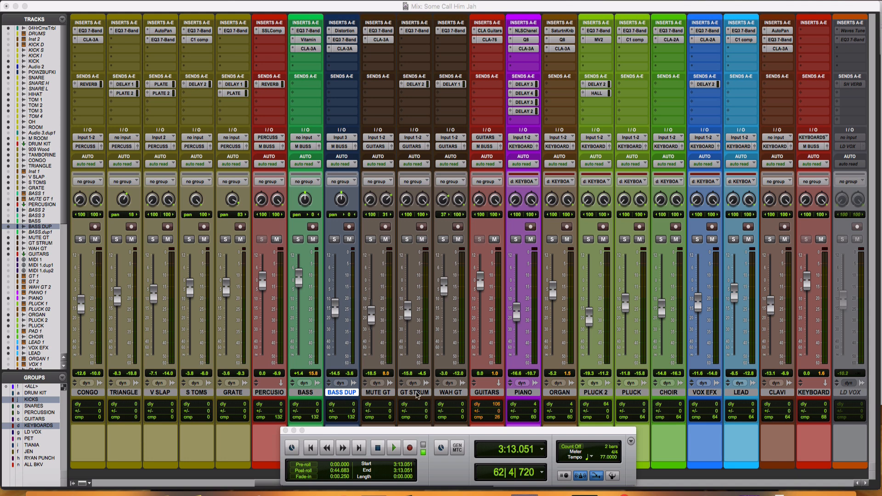
click(309, 40)
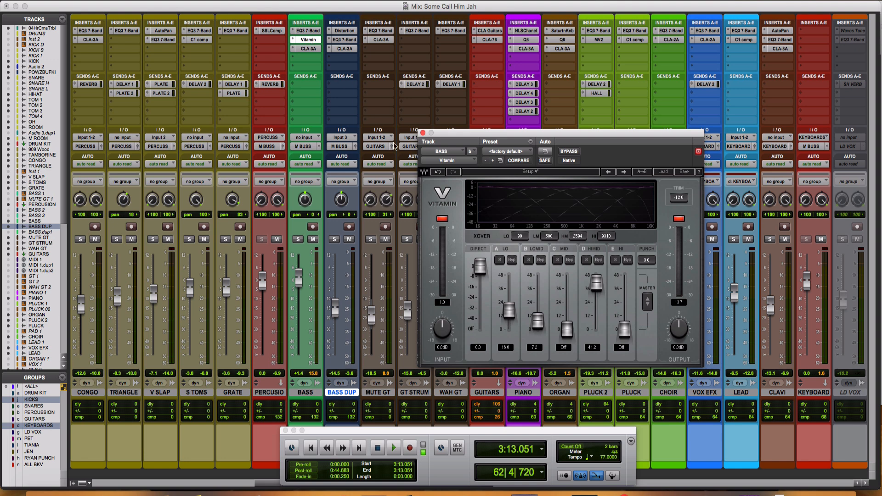
click(299, 240)
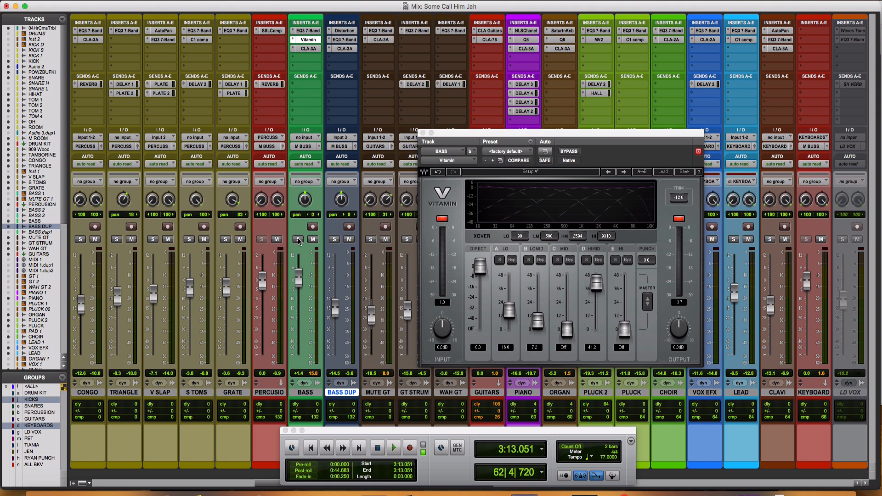
key(space)
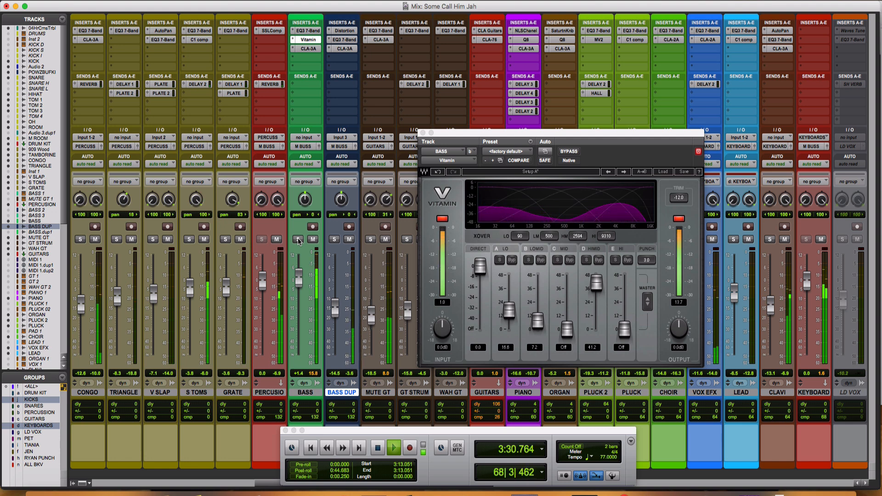
key(space)
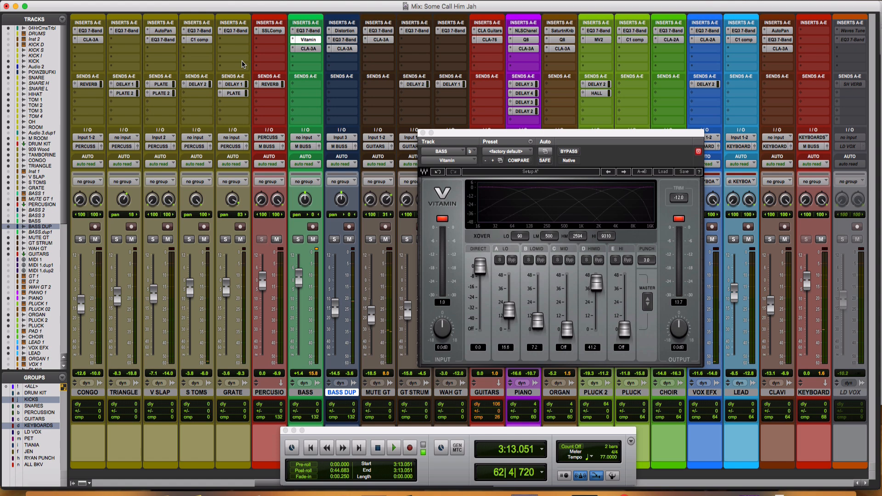
Switch to the Edit window and place the playback cursor at 3:05.844, shortly before the chorus marker.
key(super+5)
key(super+5)
key(super+equal)
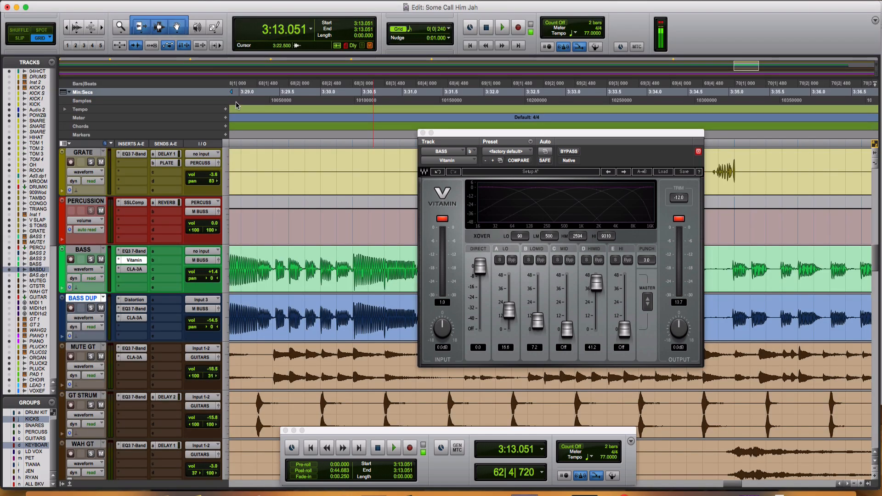
click(307, 147)
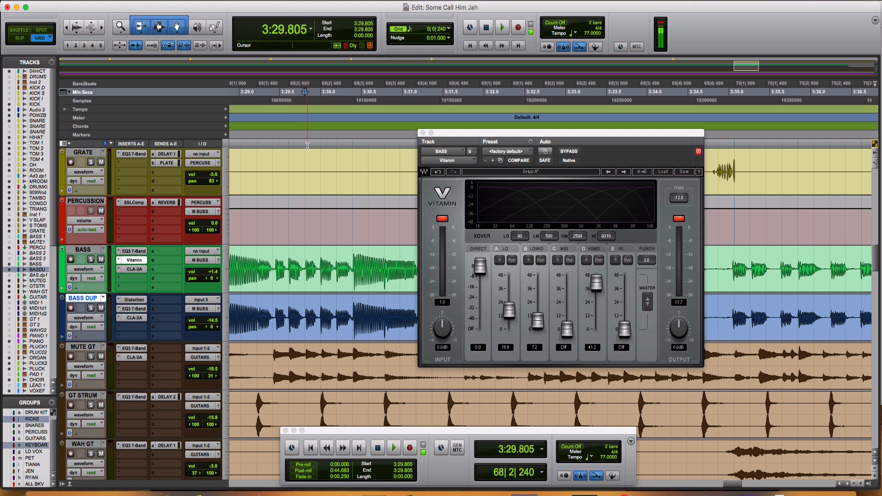
key(super+bracketright)
key(super+bracketright)
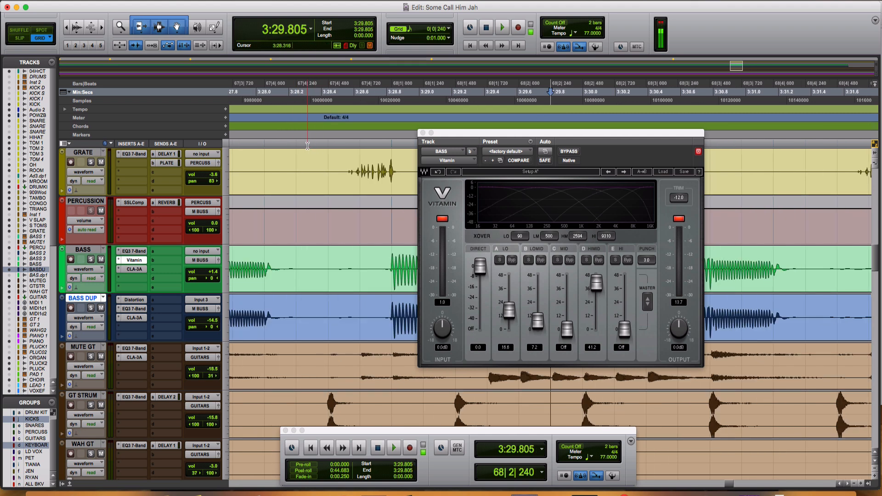
key(super+bracketleft)
key(super+bracketleft)
key(super+bracketleft)
key(super+bracketleft)
key(super+bracketleft)
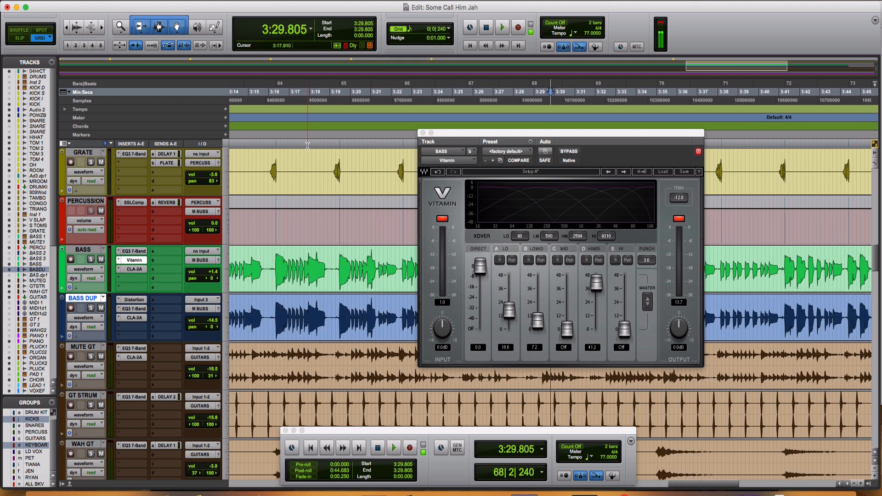
scroll(305, 148, left, 4)
click(299, 149)
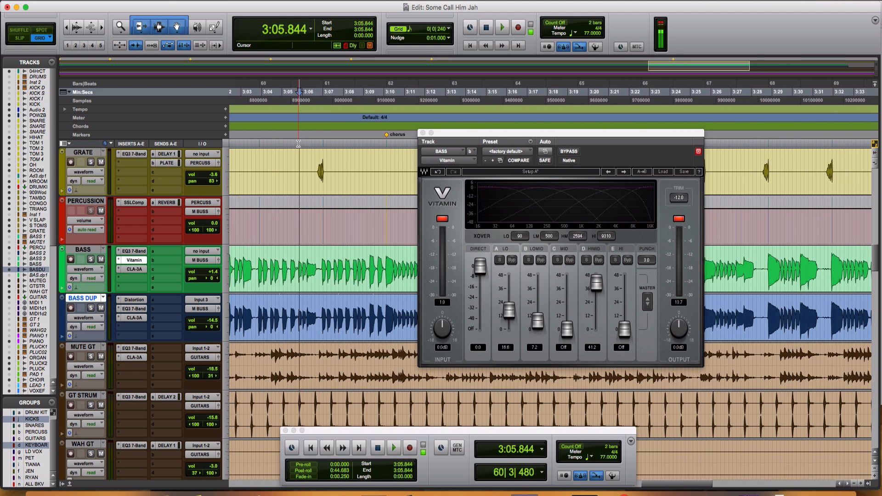
Select and solo the BASS track, and play it from 3:03.896.
key(ctrl+p)
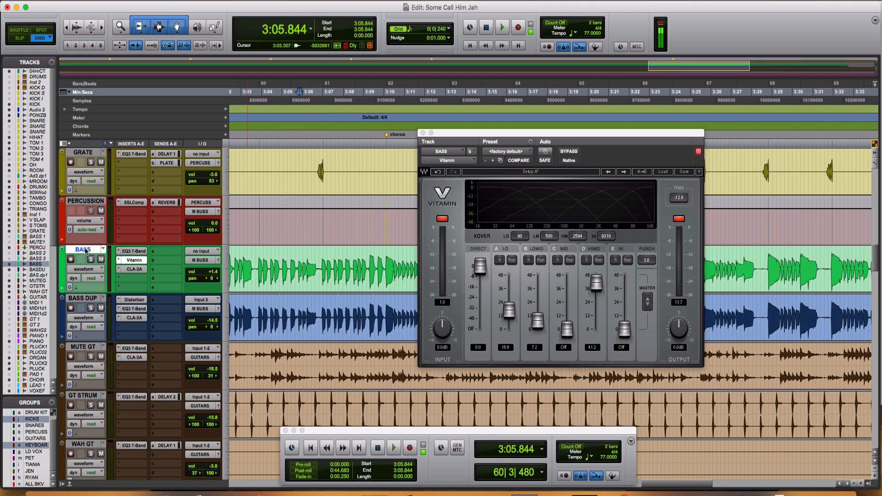
click(285, 279)
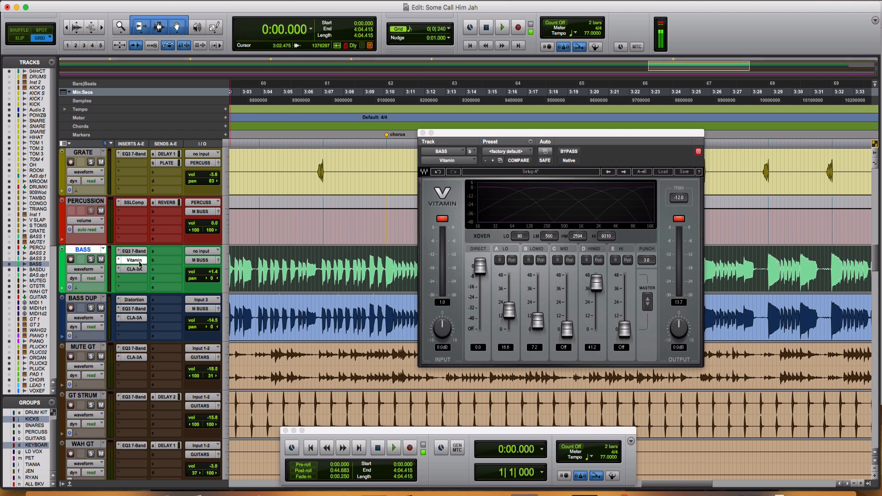
scroll(137, 260, down, 2)
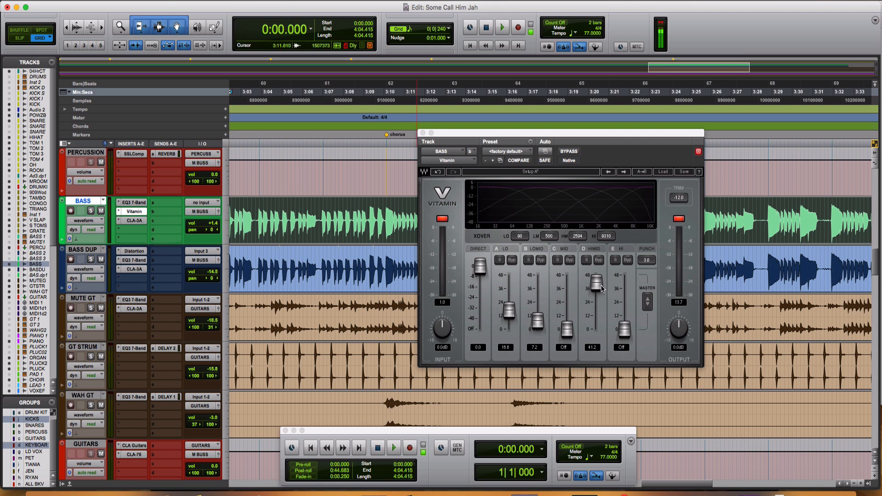
click(91, 211)
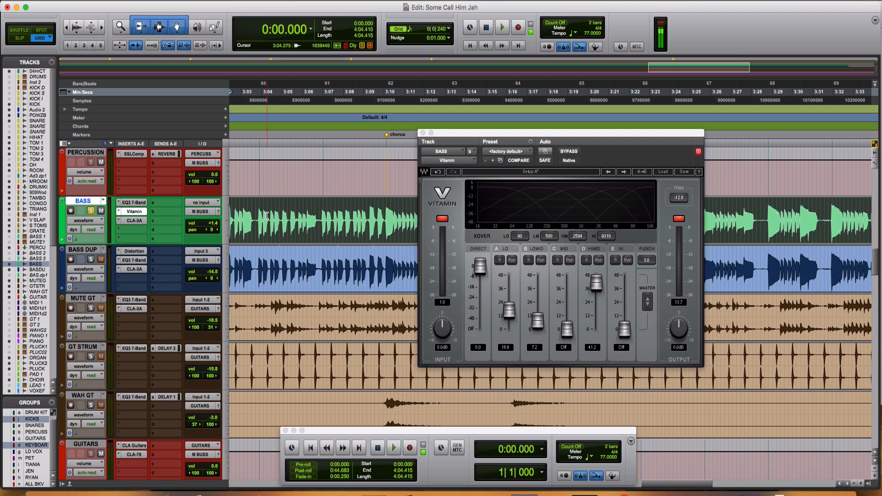
click(259, 216)
key(space)
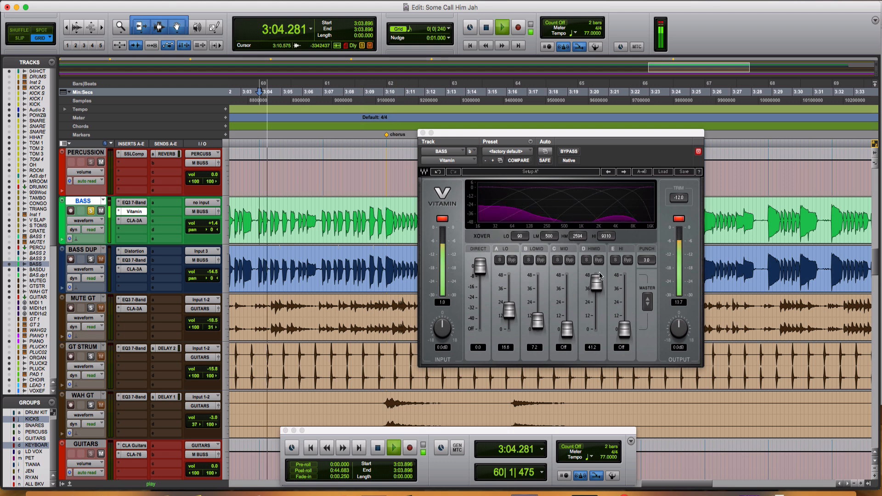
Lower Vitamin's HiMid band to Off during soloed bass playback, and raise it to about 39.8 for comparison.
drag(598, 282, 598, 329)
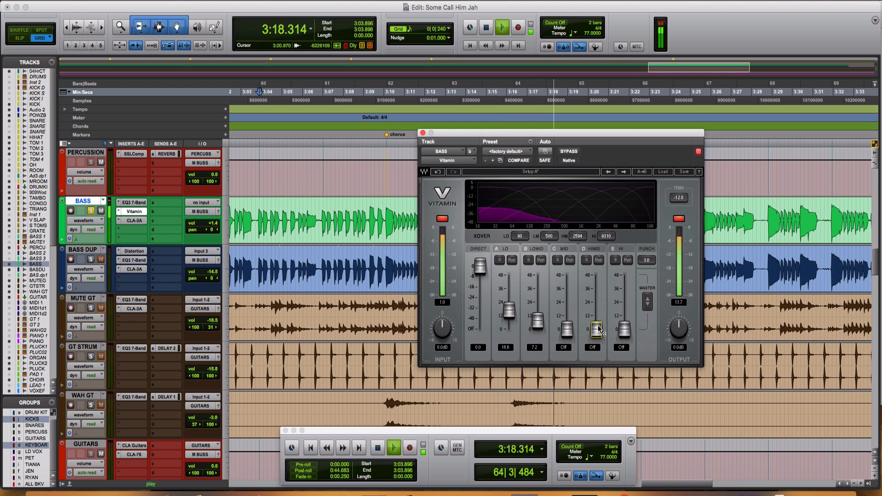
key(space)
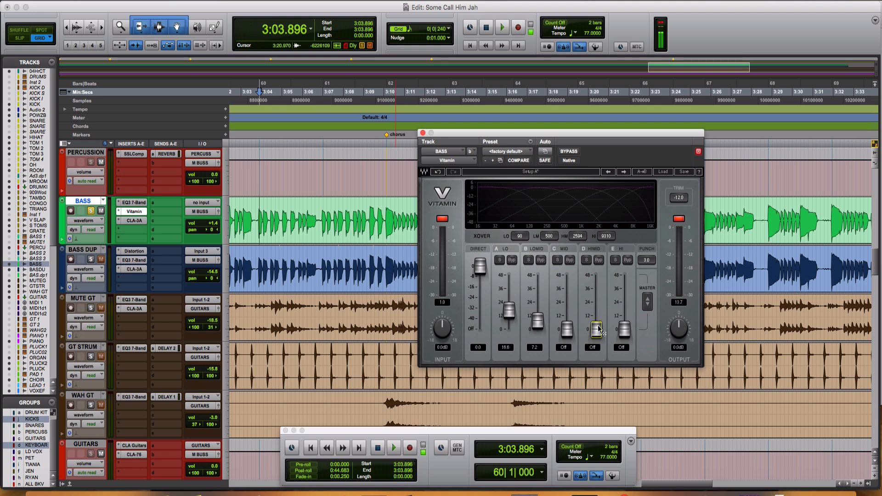
mouse_move(597, 329)
mouse_down()
mouse_move(596, 287)
mouse_move(596, 329)
mouse_up()
key(space)
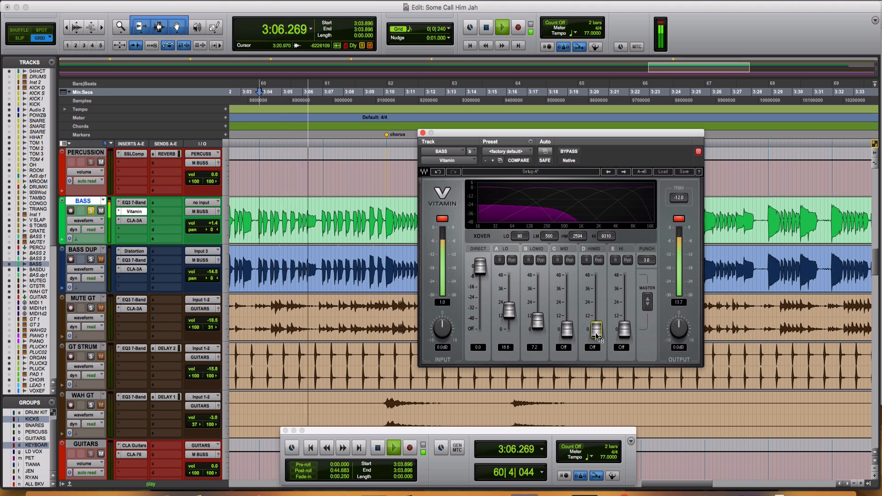
drag(597, 335, 597, 284)
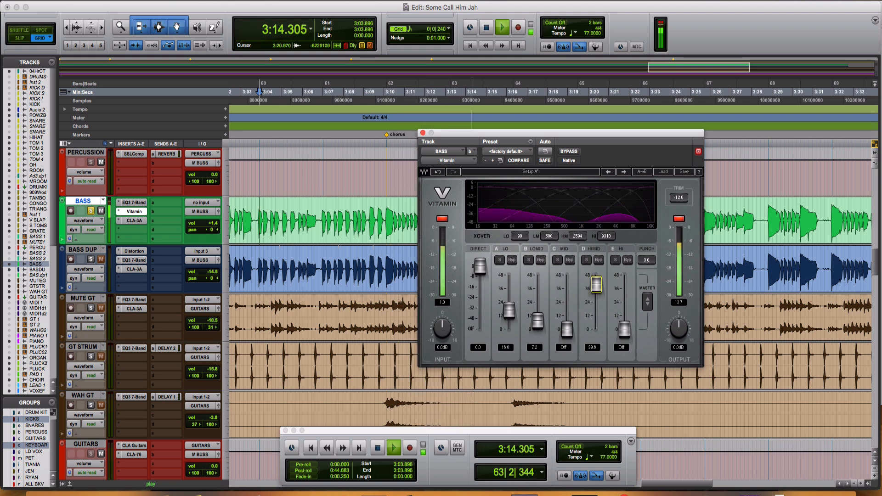
key(space)
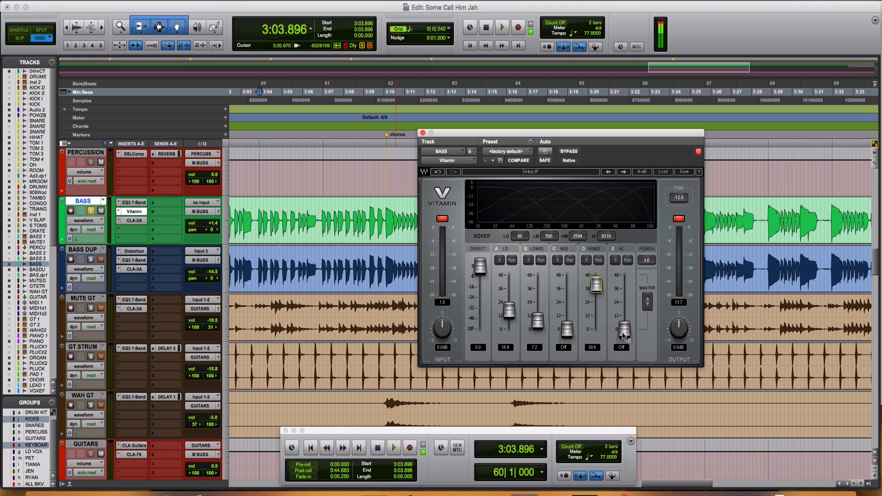
Raise Vitamin's Hi band to 10.8 and its HiMid band to 48.0, and replay the soloed bass.
key(space)
mouse_move(624, 330)
mouse_down()
mouse_move(625, 276)
mouse_move(624, 317)
mouse_up()
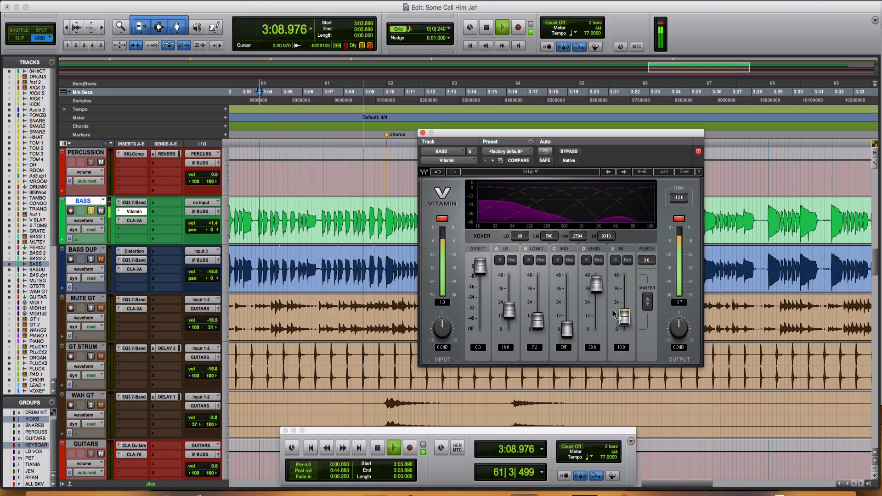
key(space)
drag(597, 286, 597, 278)
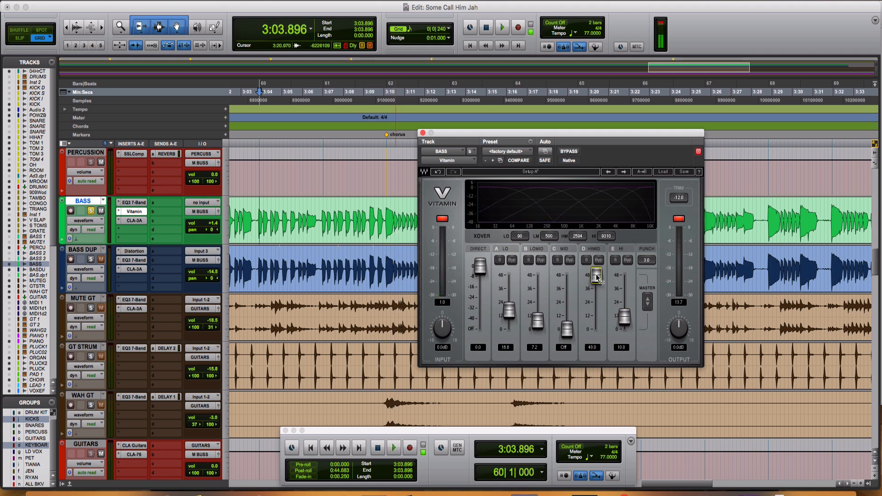
key(space)
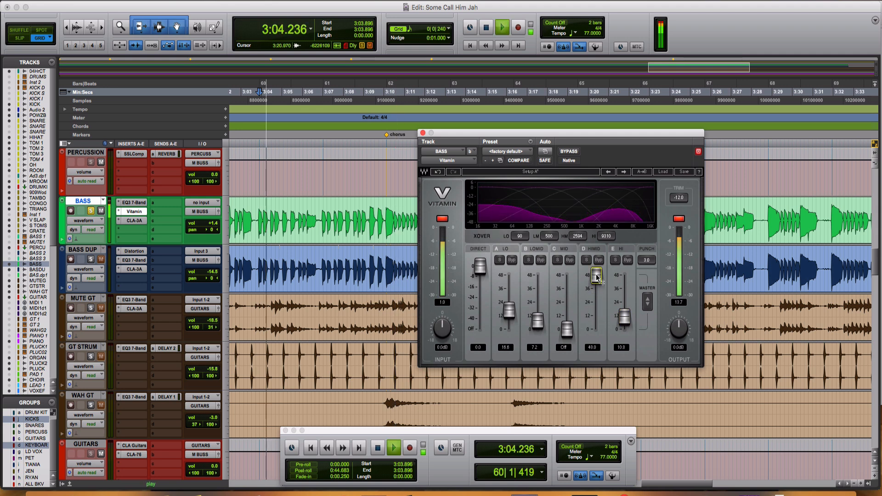
Cut Vitamin's HiMid band to Off during playback and bring it back up to 47.1 to compare the sound.
drag(597, 277, 597, 331)
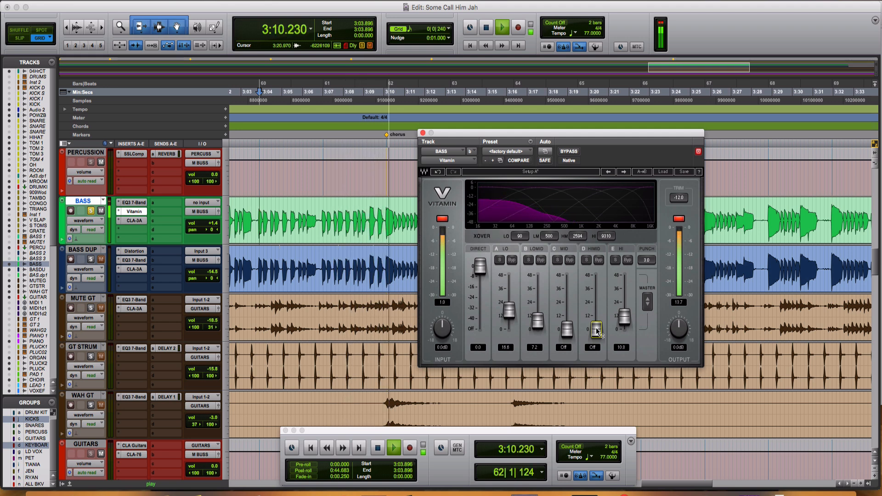
drag(597, 330, 597, 277)
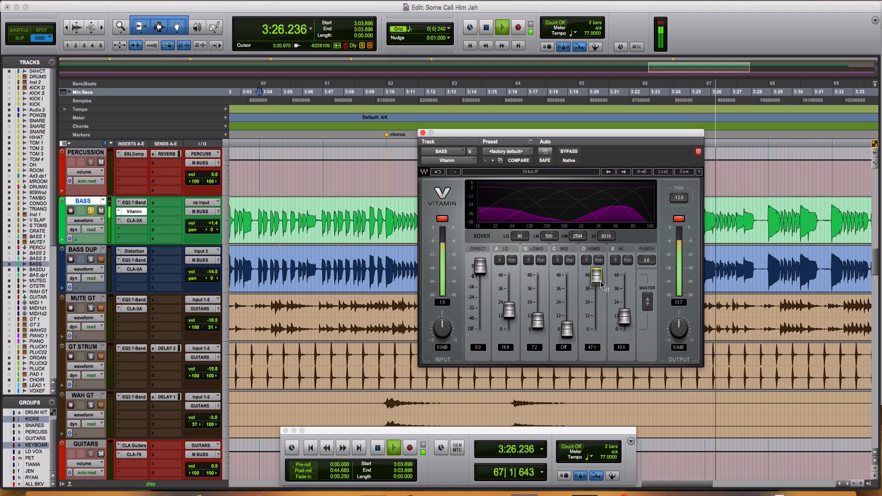
key(space)
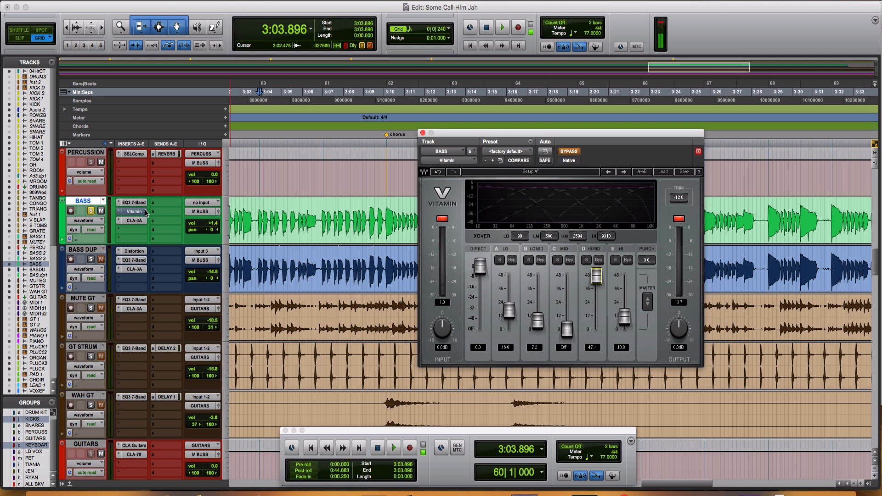
With Vitamin bypassed, open the BASS track's EQ3 7-Band and boost the HMF band to 15.7 dB at 9.79 kHz during playback.
click(129, 204)
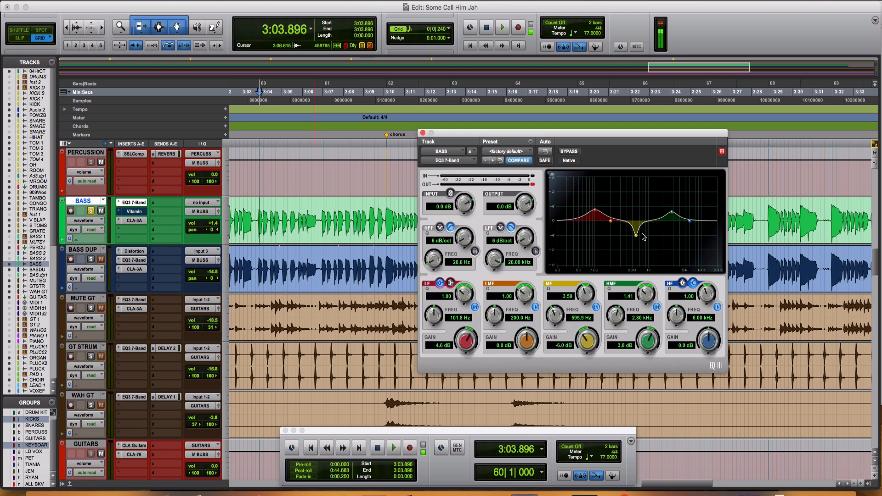
key(space)
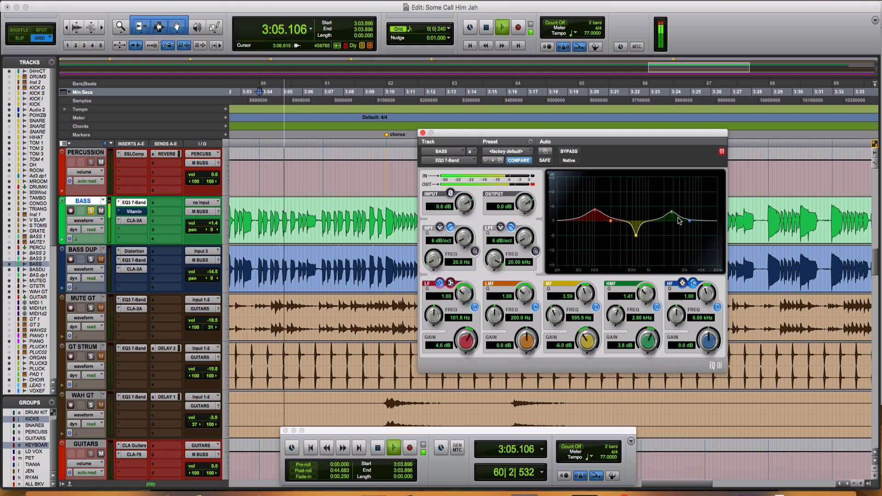
drag(672, 213, 698, 185)
key(space)
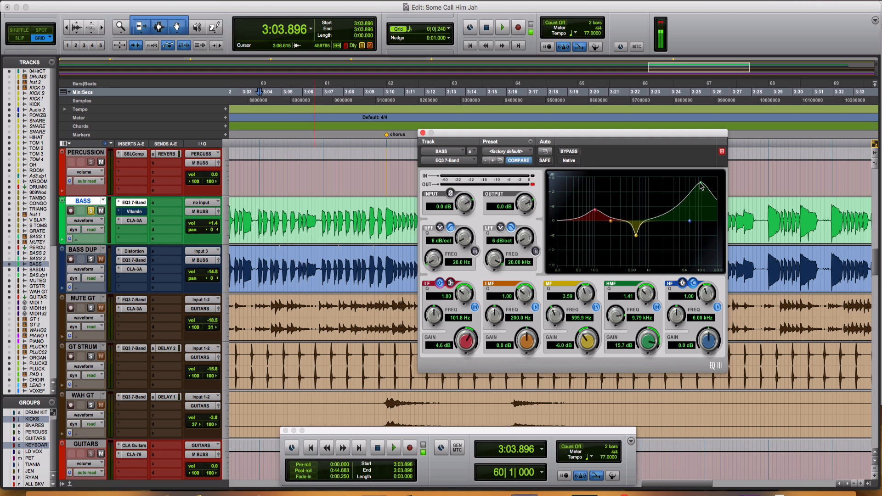
Sweep the boosted HMF band to about 2.54 kHz during playback, and settle it at 4.17 kHz with 4.8 dB of gain.
key(space)
drag(700, 185, 670, 183)
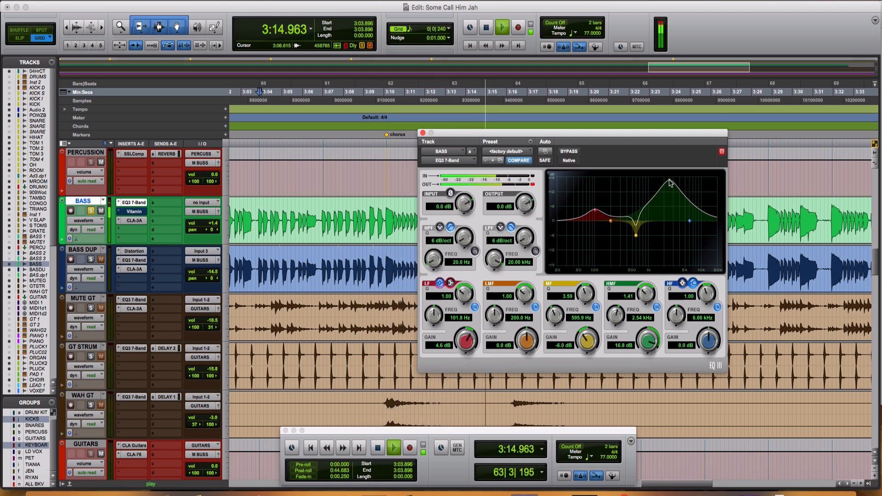
drag(670, 183, 681, 212)
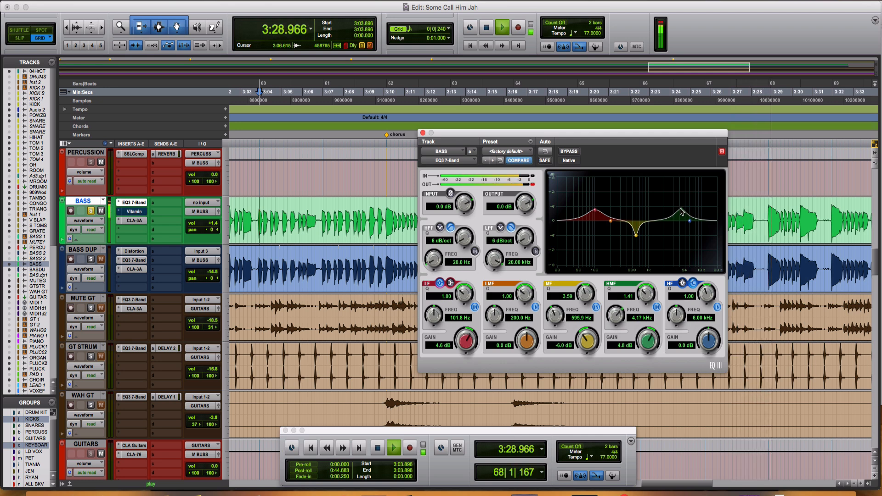
Reopen Vitamin on the BASS track, take it out of bypass and set its HiMid band to 42.8 during playback.
click(136, 212)
key(space)
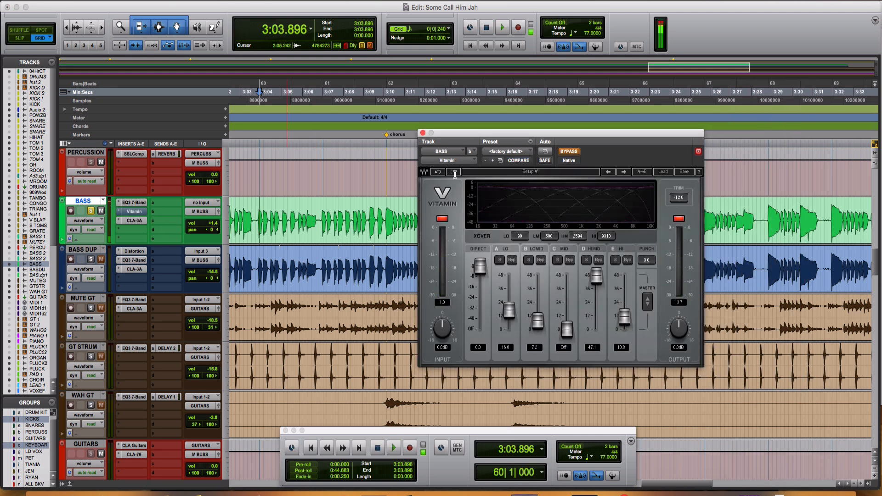
key(space)
click(568, 154)
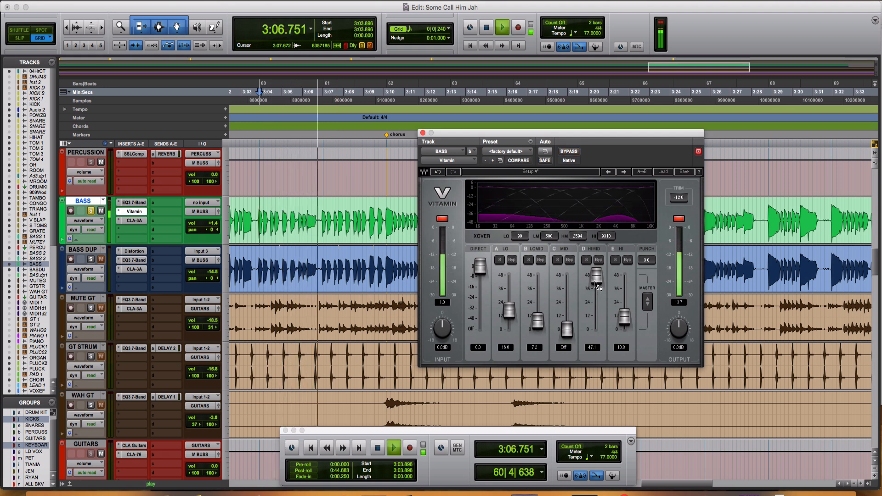
mouse_move(596, 276)
mouse_down()
mouse_move(596, 329)
mouse_move(596, 282)
mouse_up()
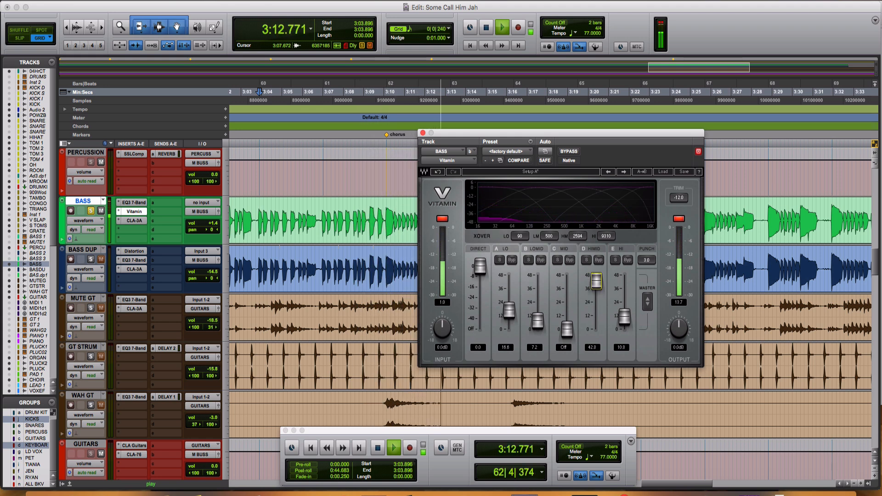
Set Vitamin's Hi band to Off, and audition the Mid band raised near maximum before returning it to Off.
mouse_move(625, 316)
mouse_down()
mouse_move(625, 278)
mouse_move(624, 329)
mouse_up()
drag(564, 331, 565, 278)
drag(567, 281, 565, 330)
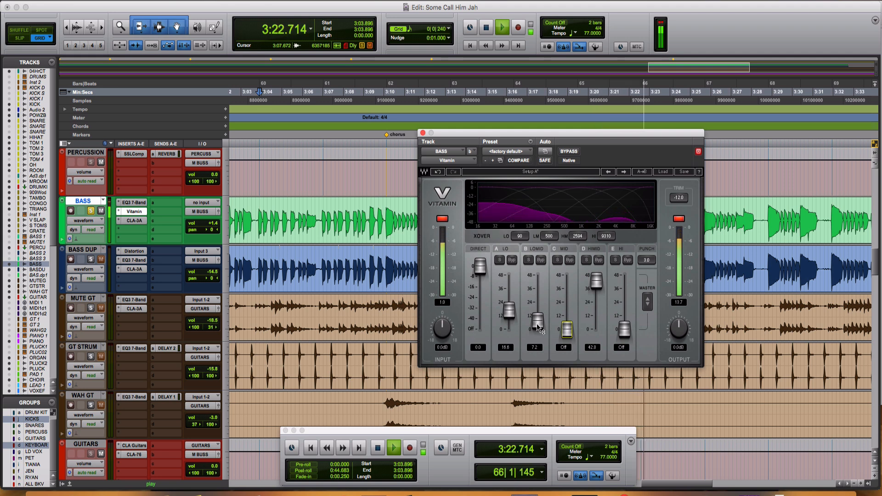
During playback, set Vitamin's LoMid band to Off, the Lo band to 23.7 and the HiMid band to 30.8.
mouse_move(538, 323)
mouse_down()
mouse_move(538, 280)
mouse_move(538, 329)
mouse_up()
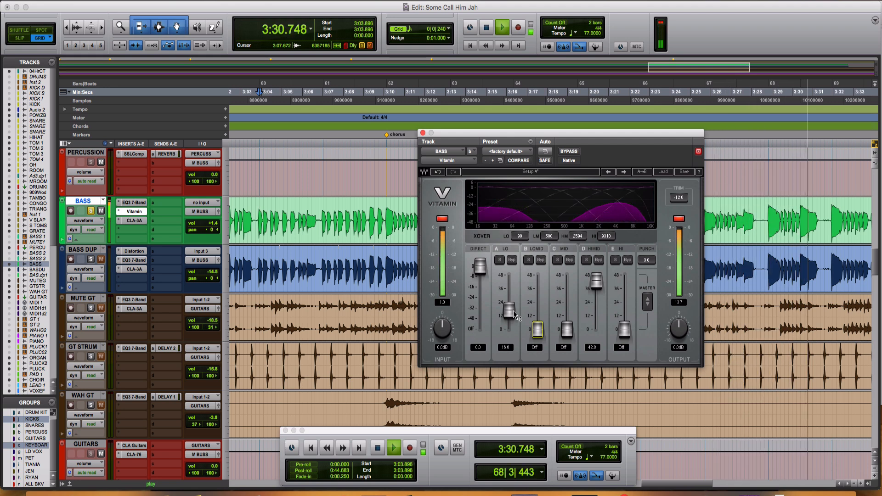
key(space)
key(space)
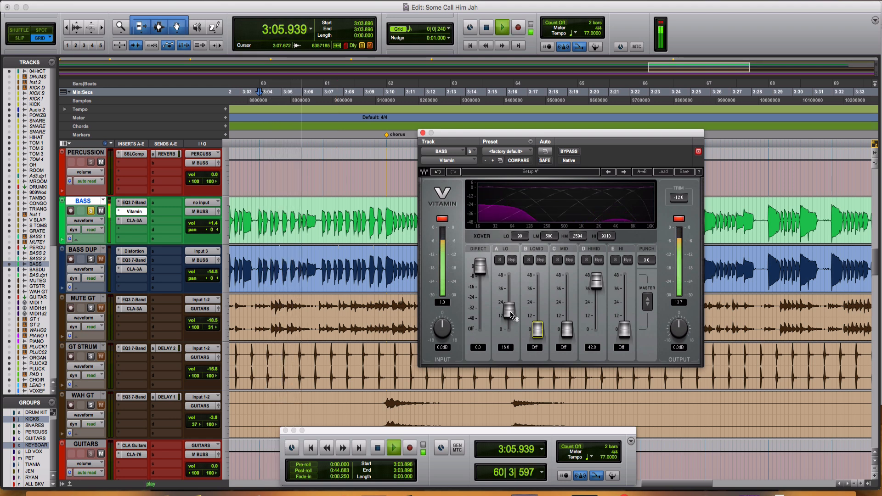
mouse_move(512, 314)
mouse_down()
mouse_move(509, 279)
mouse_move(509, 327)
mouse_move(509, 302)
mouse_up()
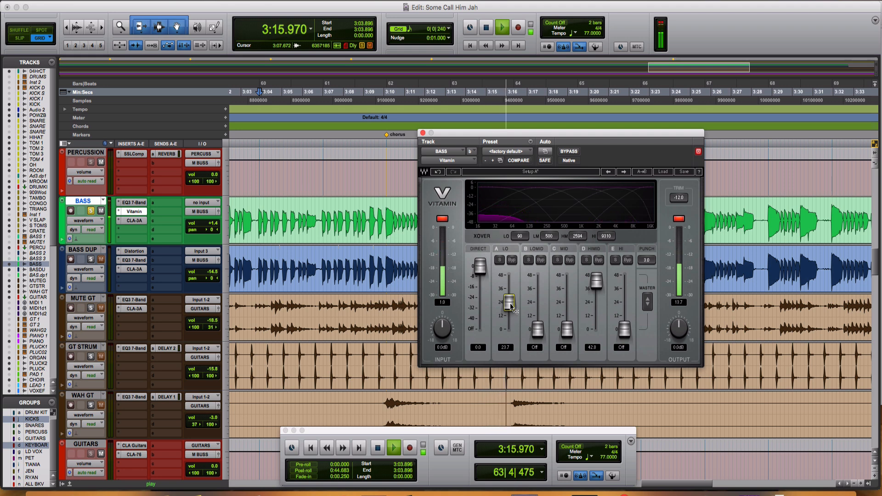
mouse_move(596, 281)
mouse_down()
mouse_move(596, 329)
mouse_move(597, 294)
mouse_up()
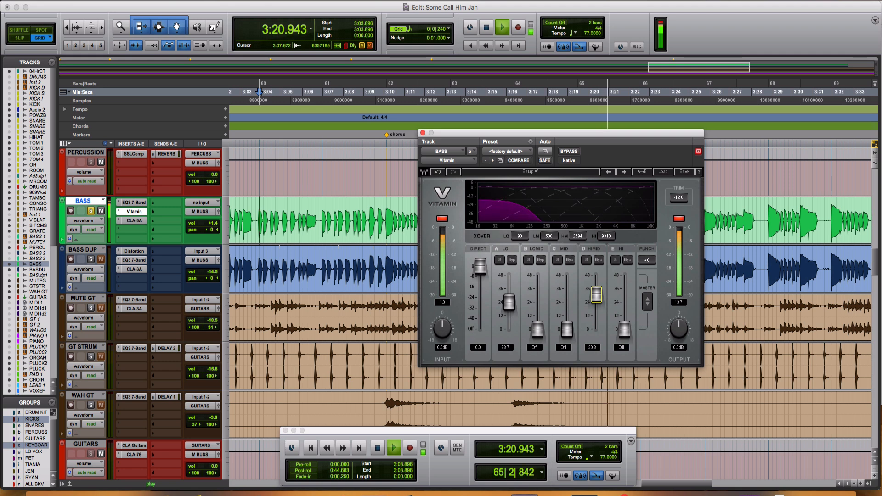
Close Vitamin, open the BASS track's EQ3 7-Band, set the HMF band to 7.9 dB at 4.70 kHz and replay the passage.
click(134, 211)
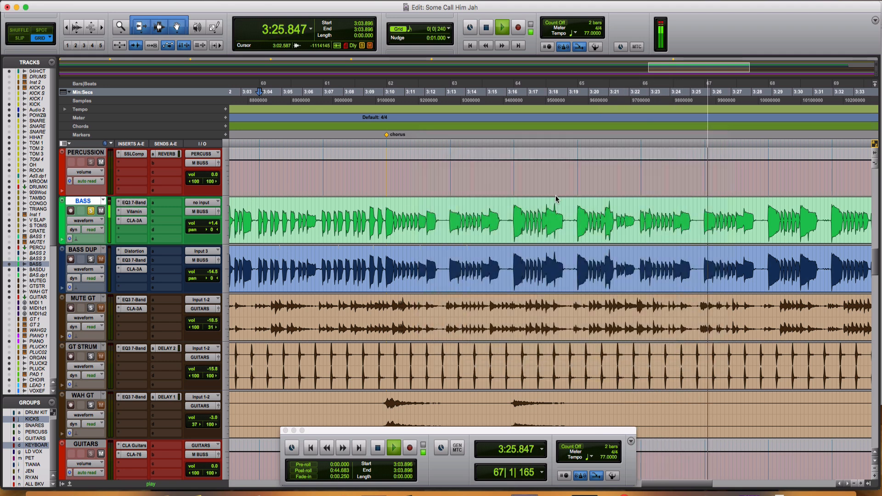
click(133, 202)
mouse_move(681, 211)
mouse_down()
mouse_move(698, 198)
mouse_move(645, 201)
mouse_move(676, 196)
mouse_move(684, 211)
mouse_move(683, 203)
mouse_up()
key(space)
key(space)
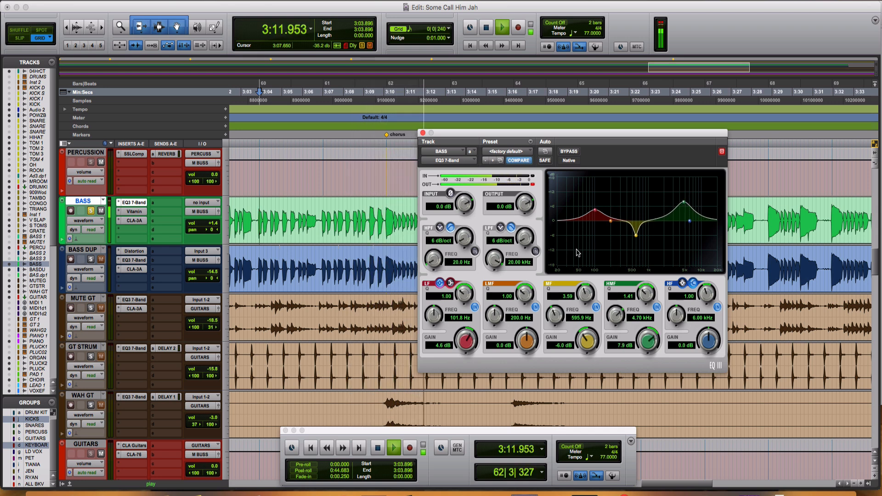
Unsolo the BASS track and listen to it within the full mix.
click(91, 213)
key(space)
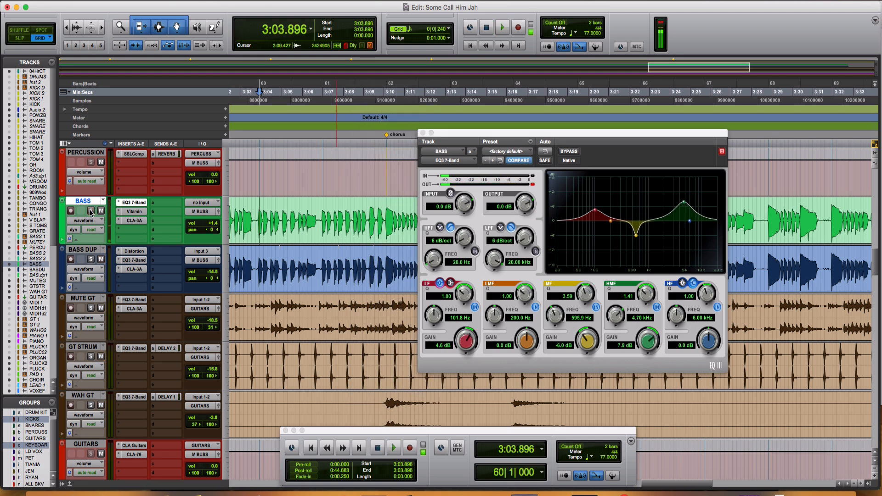
key(space)
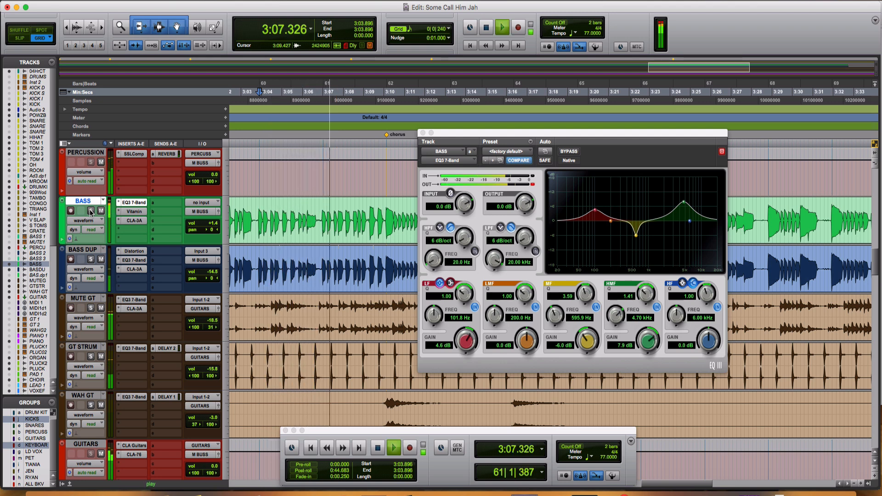
key(space)
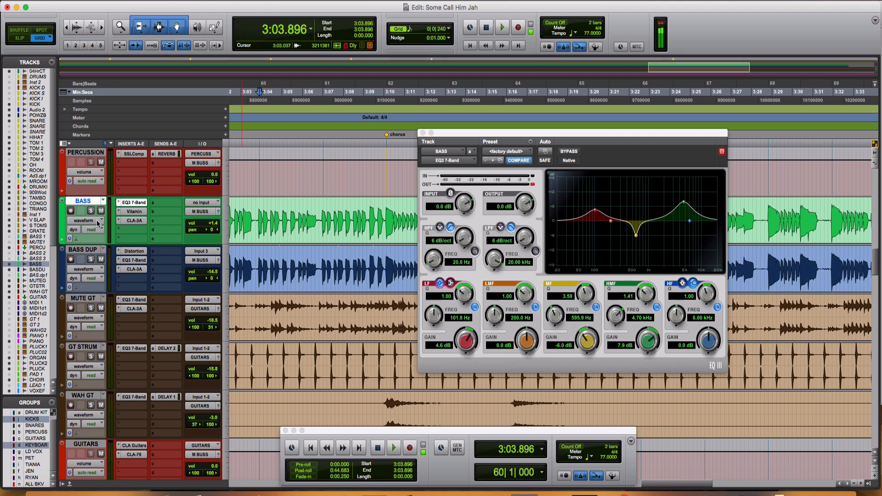
With BASS soloed and playing, set its EQ's MF band to -7.7 dB at 550.4 Hz, and stop playback.
key(space)
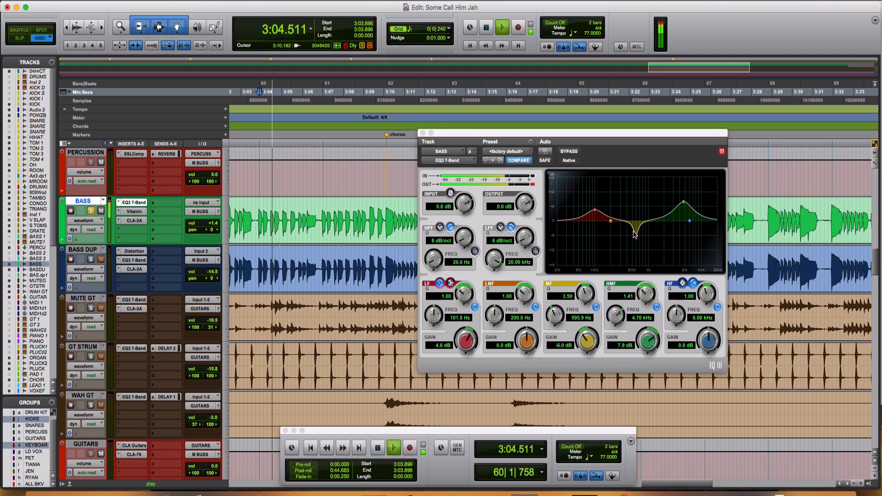
mouse_move(637, 238)
mouse_down()
mouse_move(607, 181)
mouse_move(622, 176)
mouse_move(590, 177)
mouse_move(637, 176)
mouse_move(634, 250)
mouse_move(636, 242)
mouse_up()
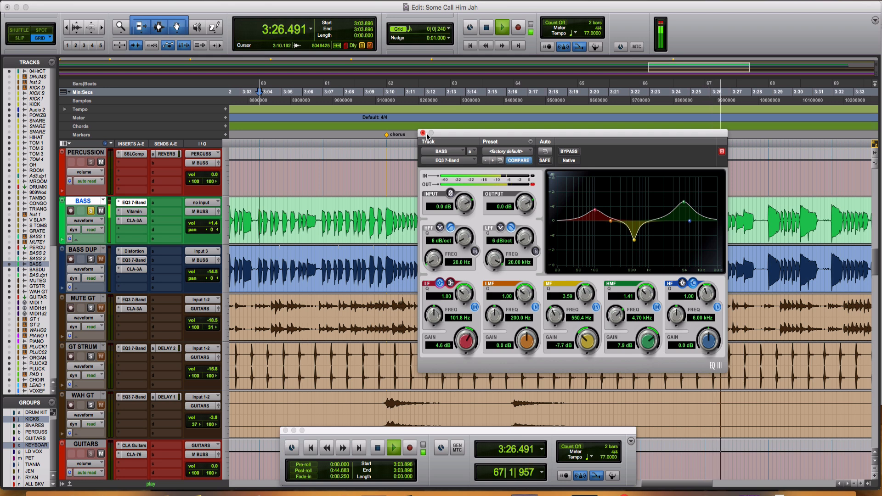
key(space)
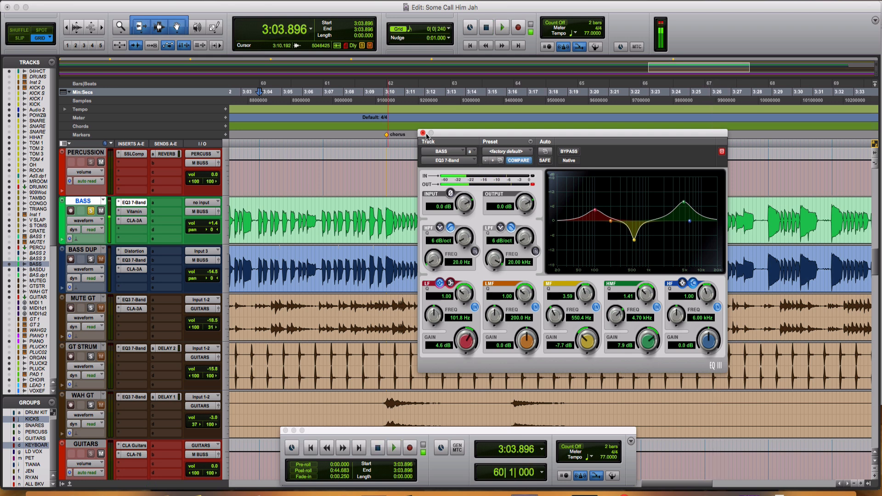
Select the BASS DUP track, open its Distortion insert, and play the track soloed without BASS.
click(90, 254)
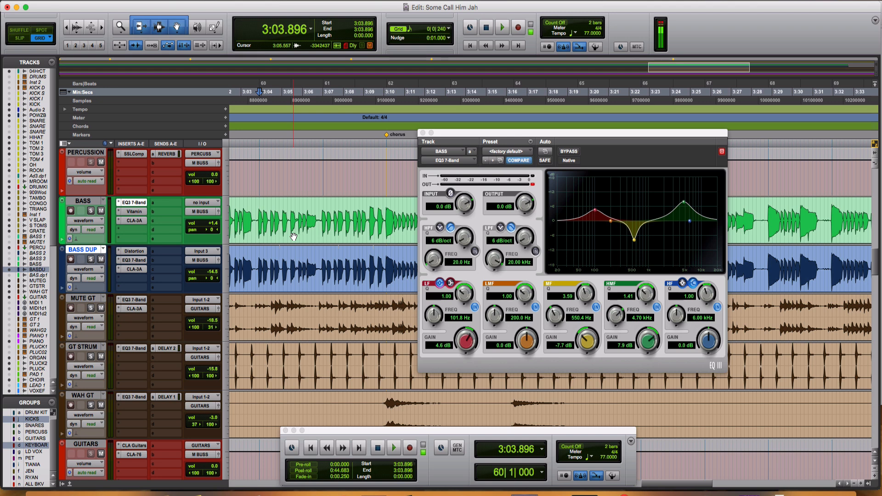
click(131, 252)
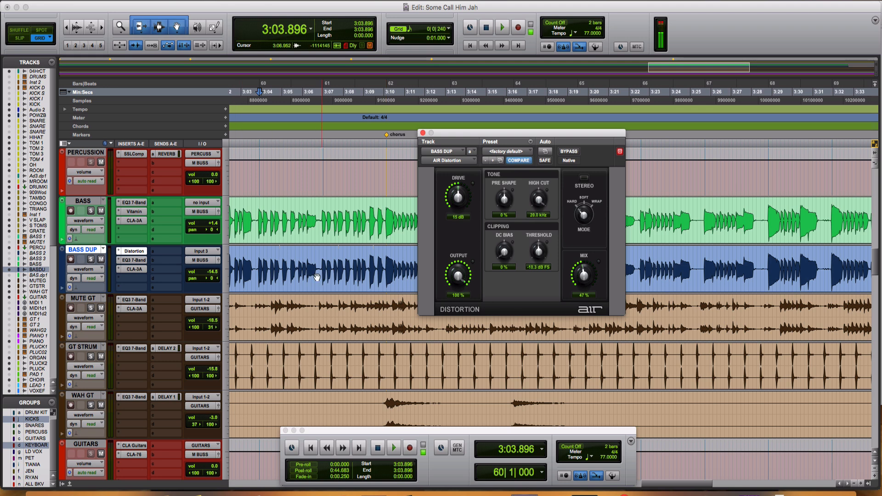
click(91, 260)
key(space)
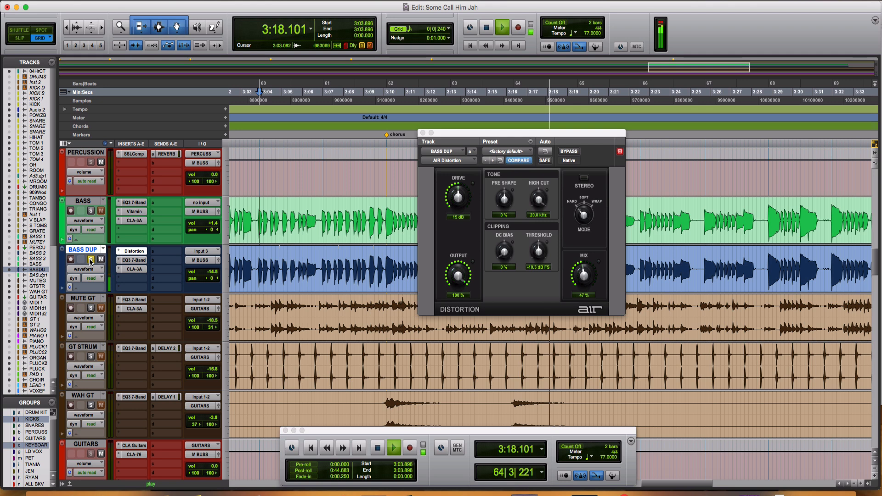
key(space)
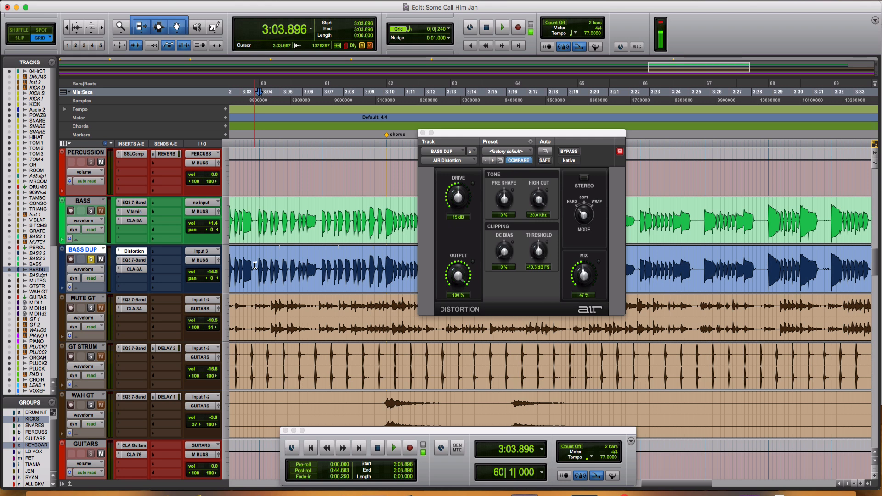
Audition the distortion on BASS DUP with Drive raised high during playback, and settle Drive at 16 dB.
key(space)
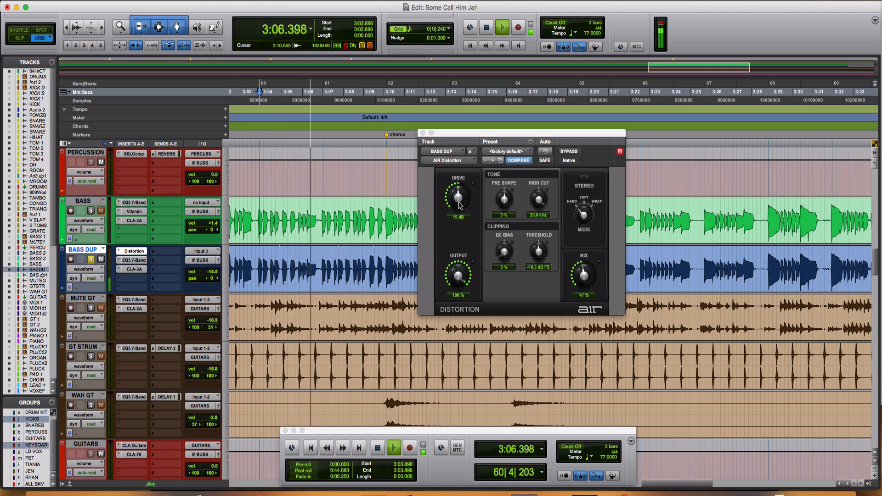
drag(458, 205, 474, 164)
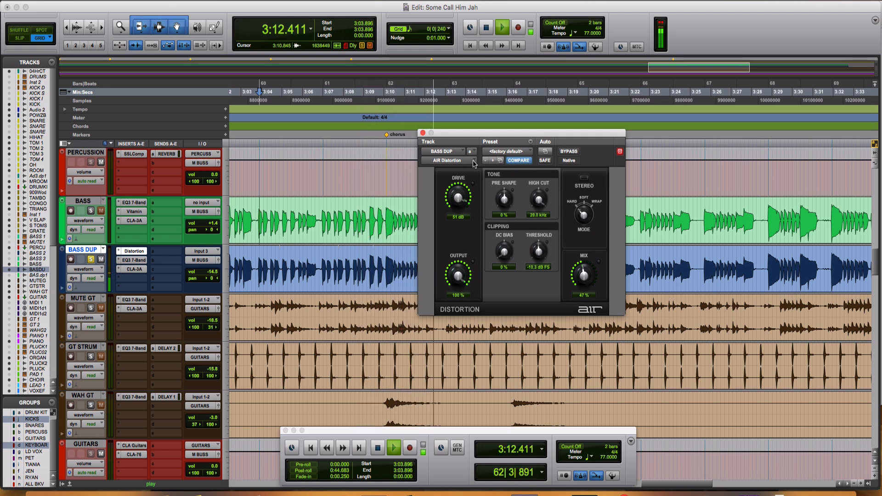
drag(474, 164, 468, 204)
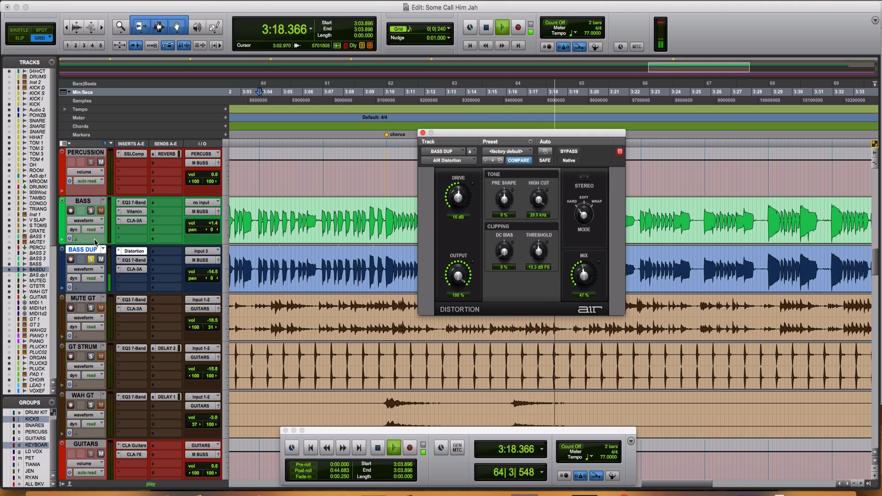
Solo BASS together with BASS DUP during playback, stop, and briefly review the EQ3 7-Band on BASS.
click(90, 212)
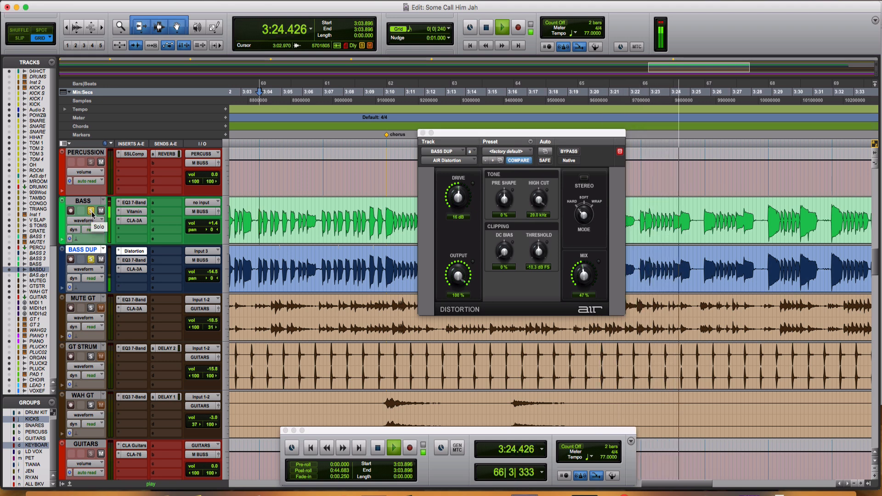
key(space)
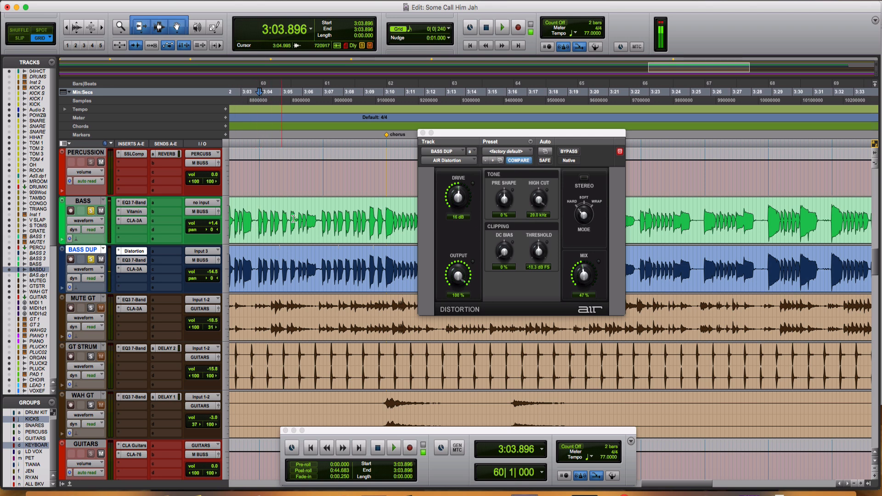
click(136, 202)
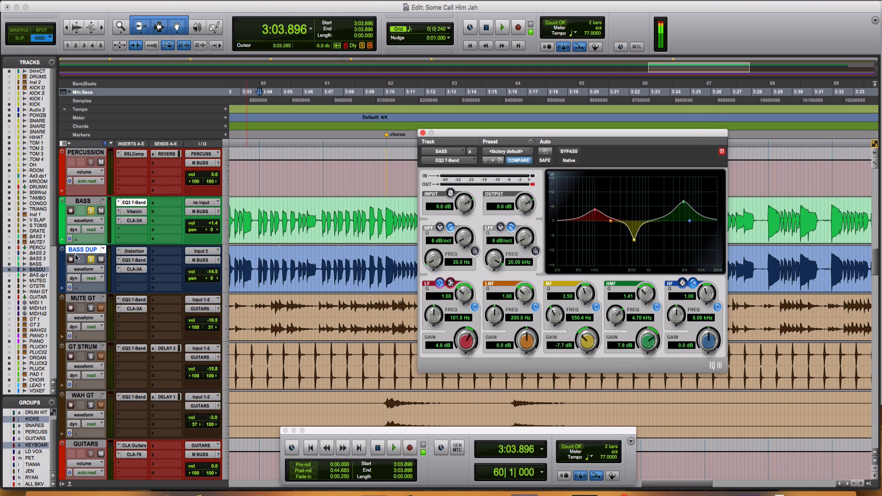
click(422, 133)
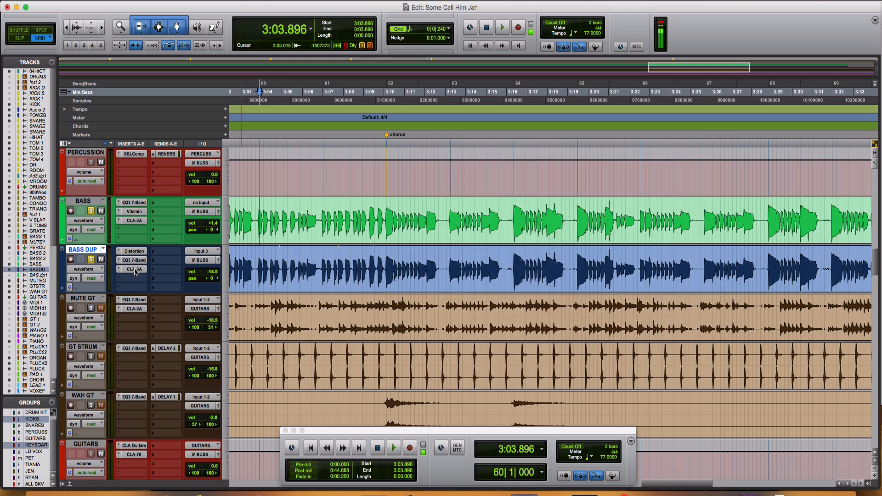
Play both soloed bass tracks from 3:03.506, muting and unmuting BASS to compare the blend with BASS DUP alone.
click(252, 256)
key(space)
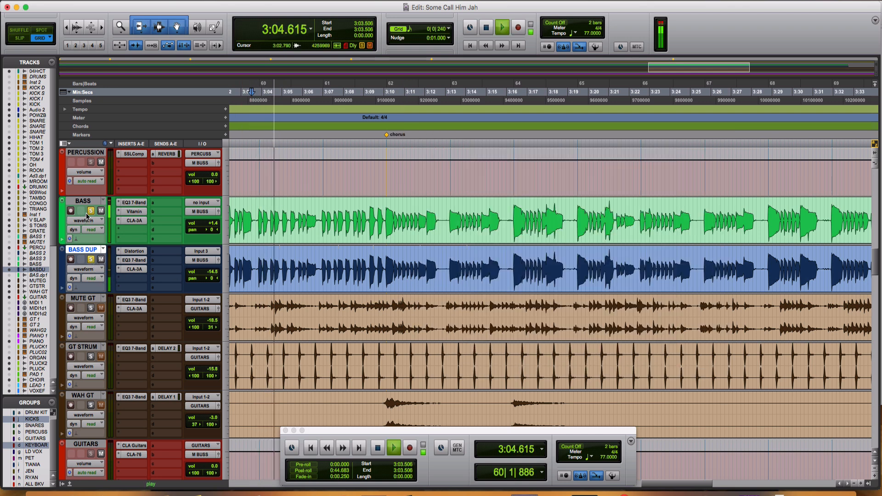
click(101, 211)
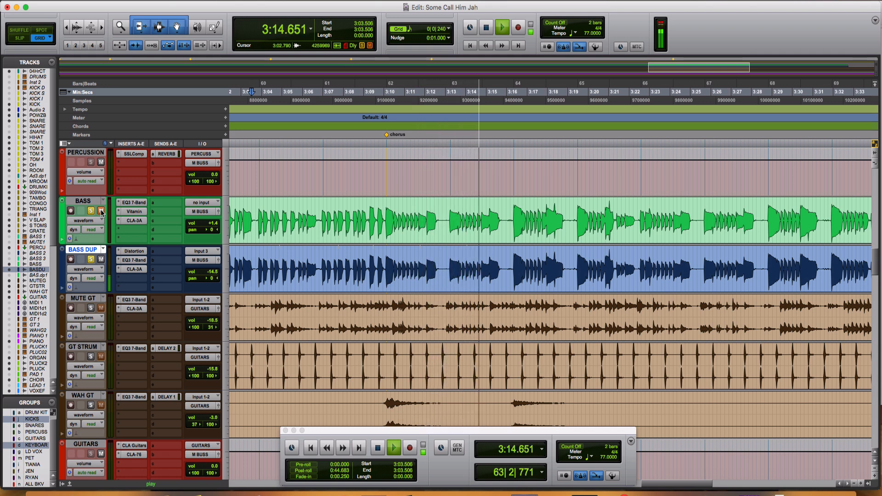
key(space)
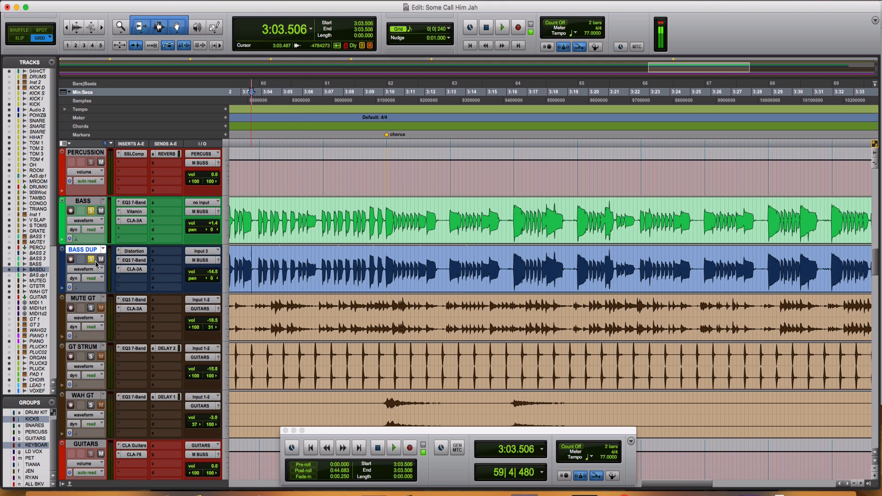
click(91, 259)
double_click(90, 202)
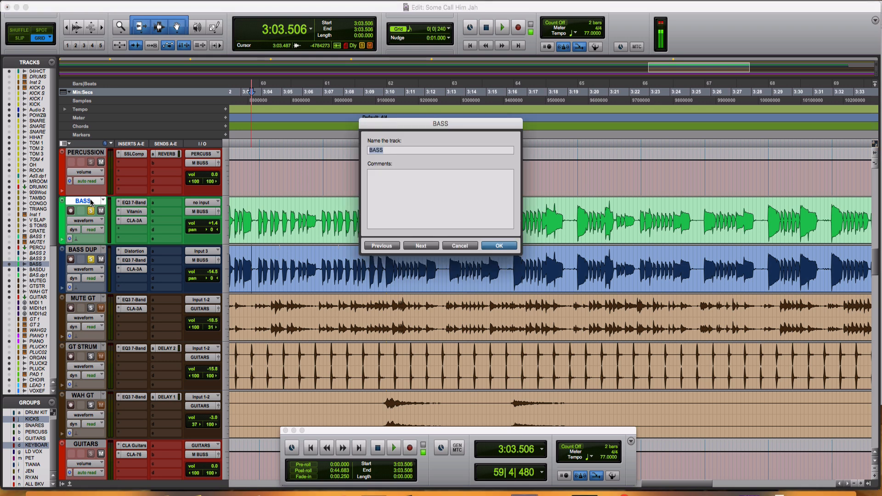
click(500, 246)
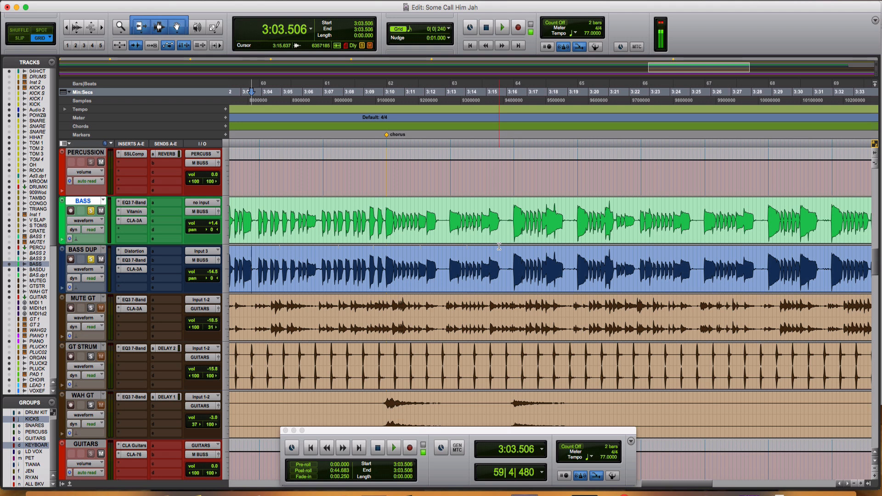
Play the soloed BASS and BASS DUP tracks, and mute BASS DUP to hear BASS on its own.
scroll(499, 246, down, 2)
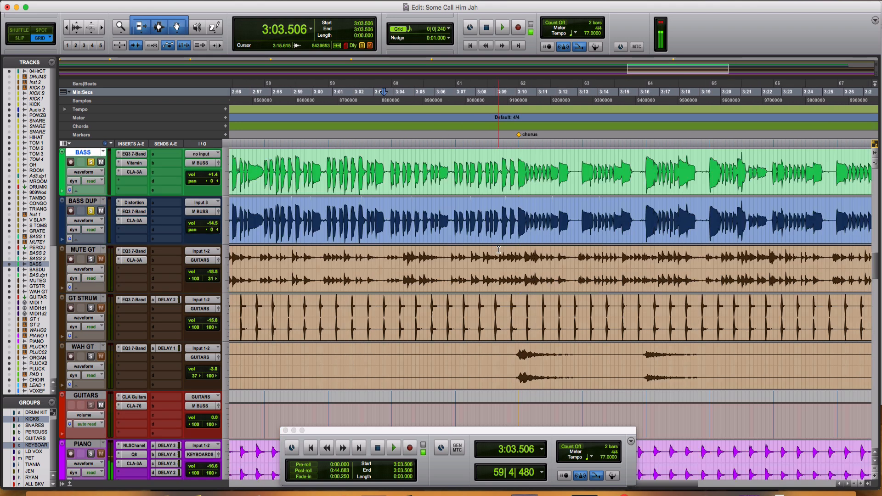
scroll(499, 250, left, 5)
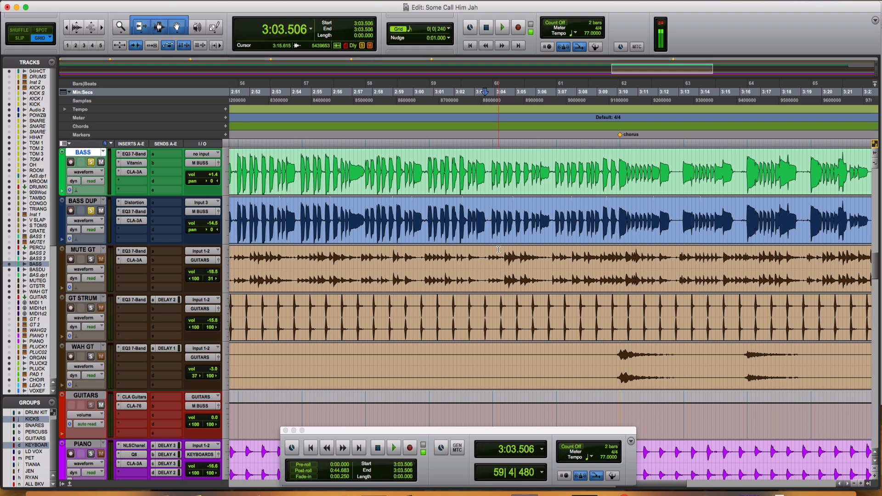
key(space)
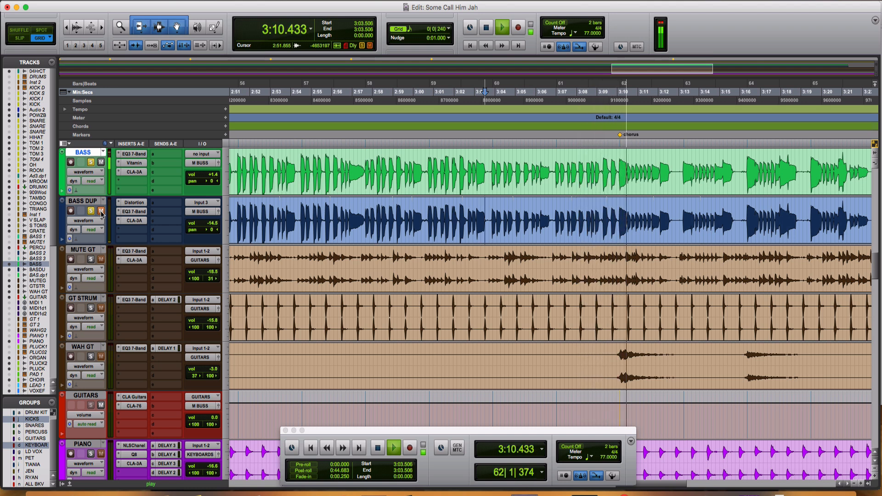
scroll(102, 215, up, 1)
scroll(102, 214, right, 1)
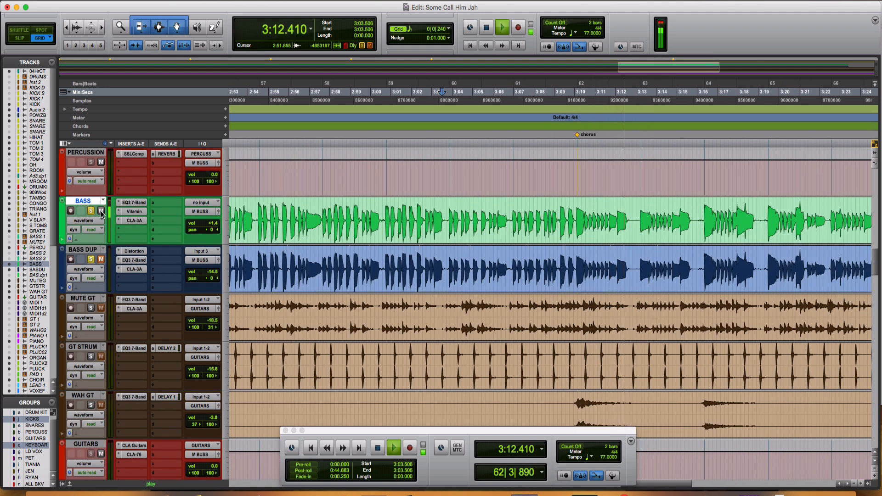
Unsolo both bass tracks and play the full mix with BASS DUP muted, and replay it with BASS DUP unmuted.
click(98, 260)
click(91, 211)
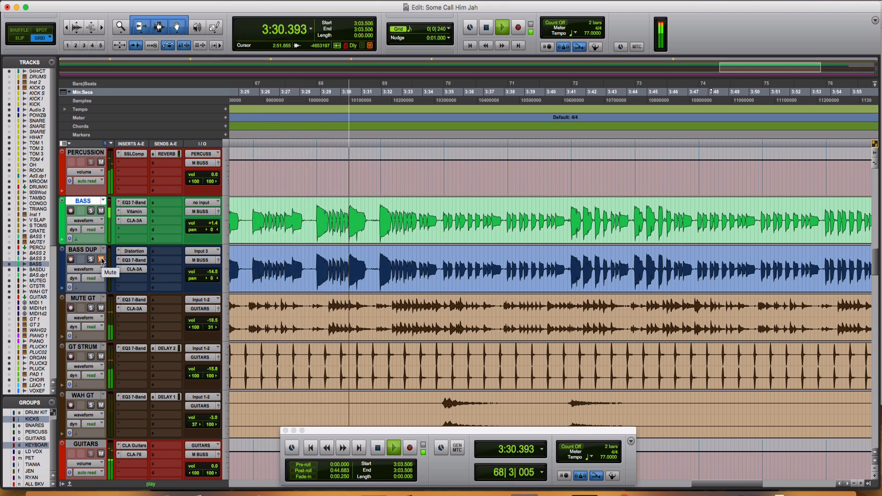
key(space)
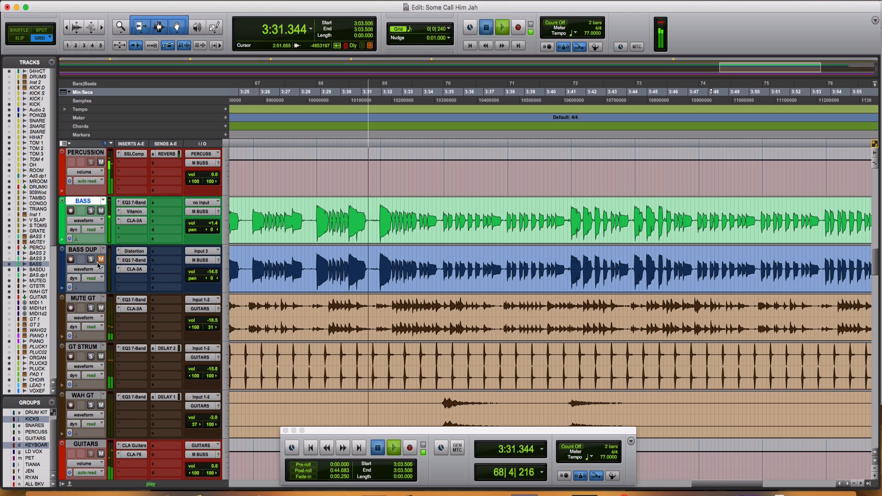
key(space)
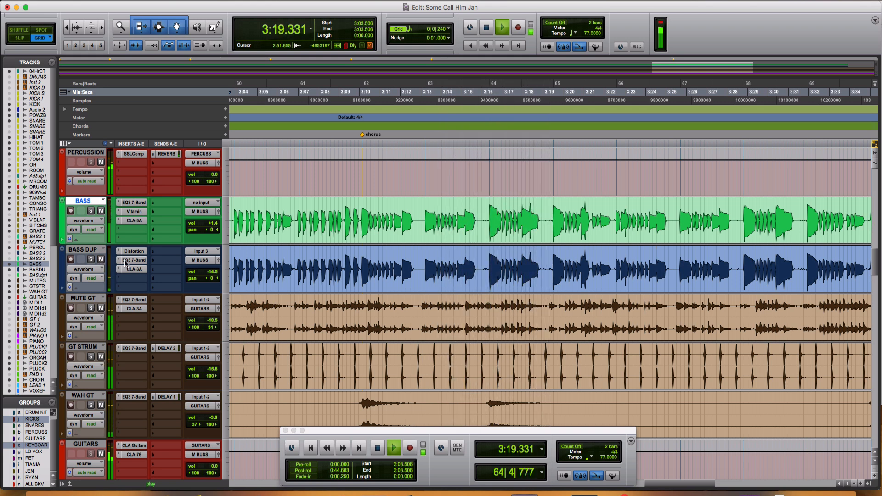
Show the Mix window during playback, set BASS DUP's volume to about -13.1 dB, and after stopping playback raise it to about -6.2 dB.
key(super+equal)
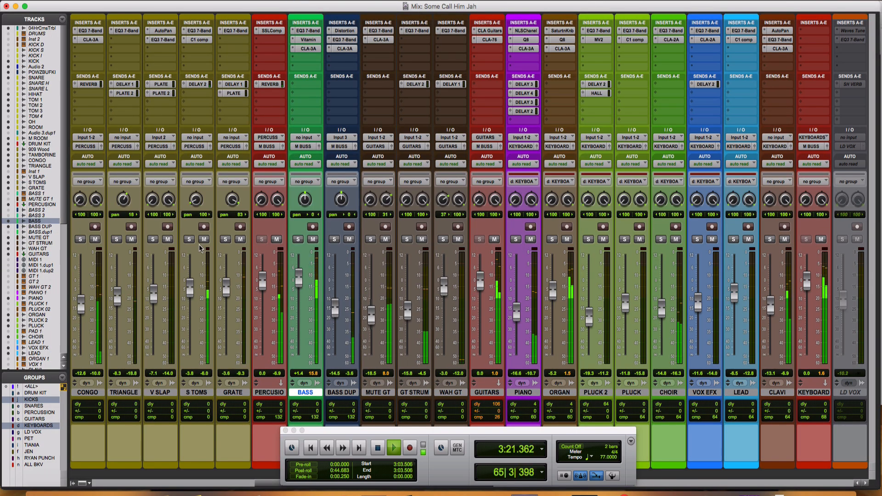
mouse_move(336, 310)
mouse_down()
mouse_move(340, 261)
mouse_move(337, 315)
mouse_up()
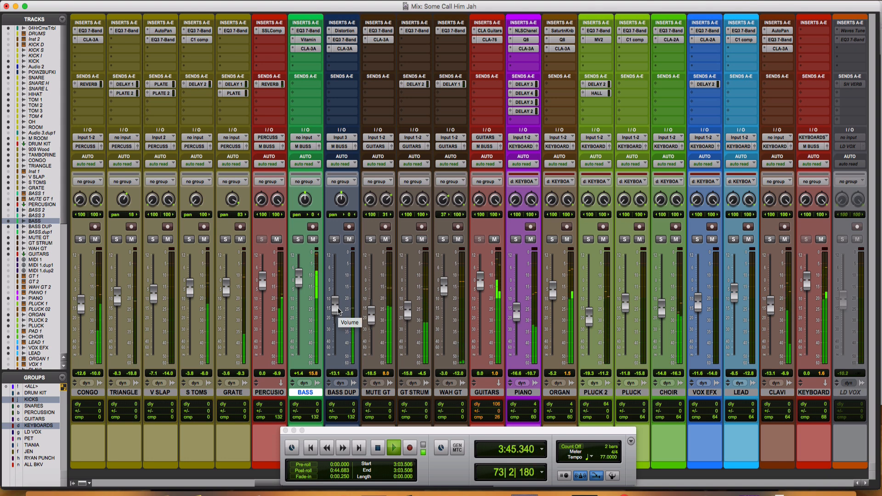
key(space)
drag(338, 312, 335, 294)
Open the Distortion on BASS DUP, try Kramer Tape (mono) in the track's fourth insert slot, and remove it again.
click(345, 31)
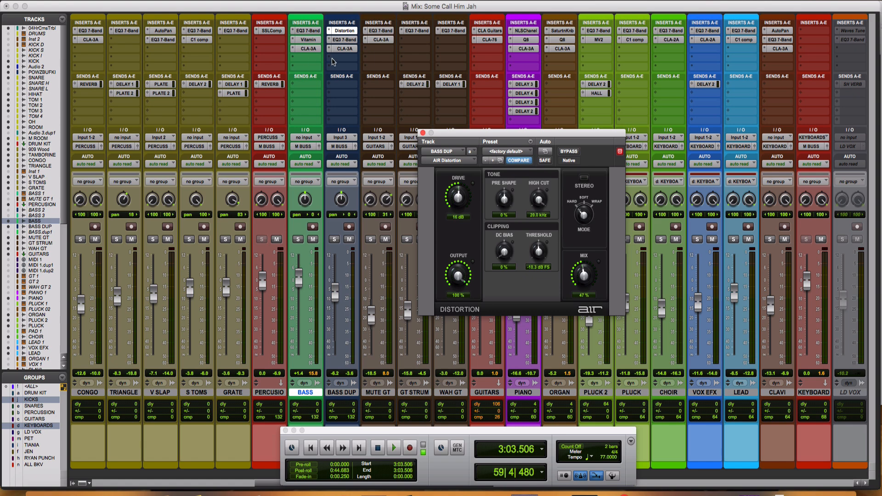
click(333, 62)
mouse_move(356, 80)
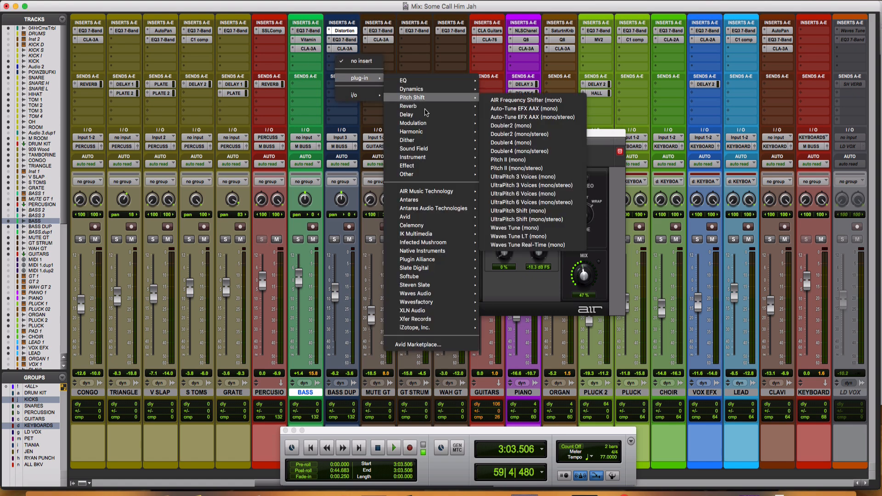
mouse_move(427, 160)
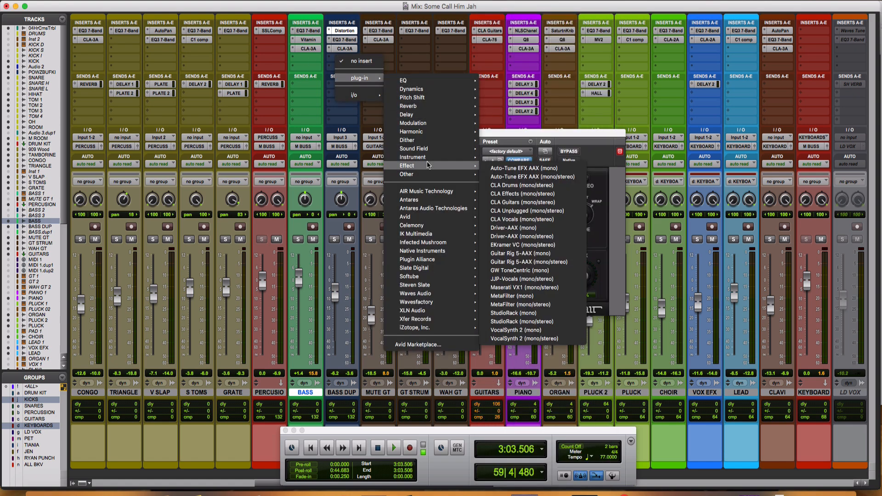
mouse_move(423, 132)
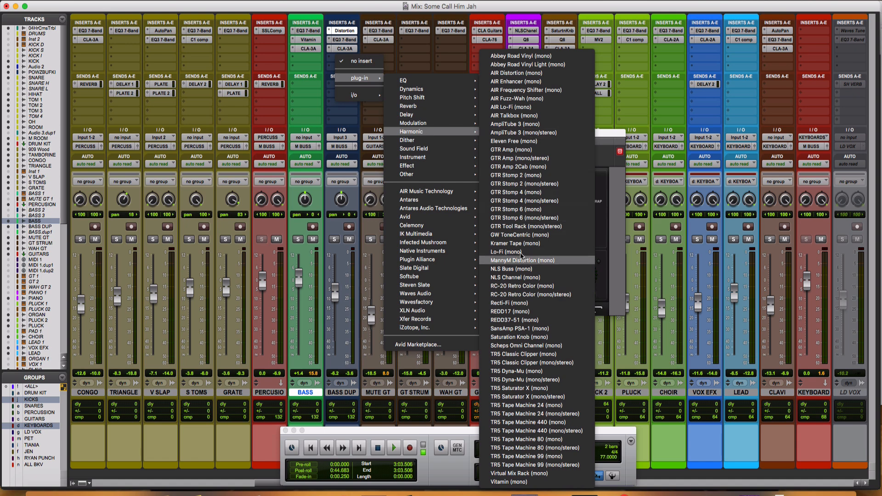
key(Escape)
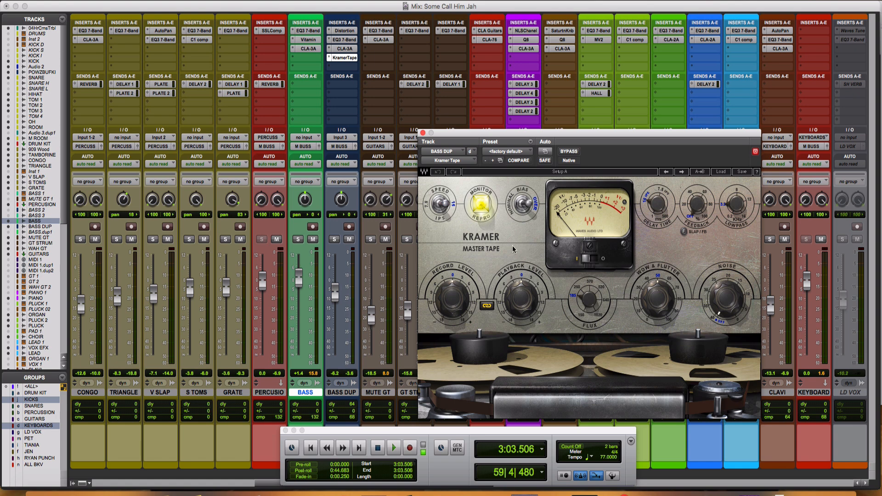
click(423, 132)
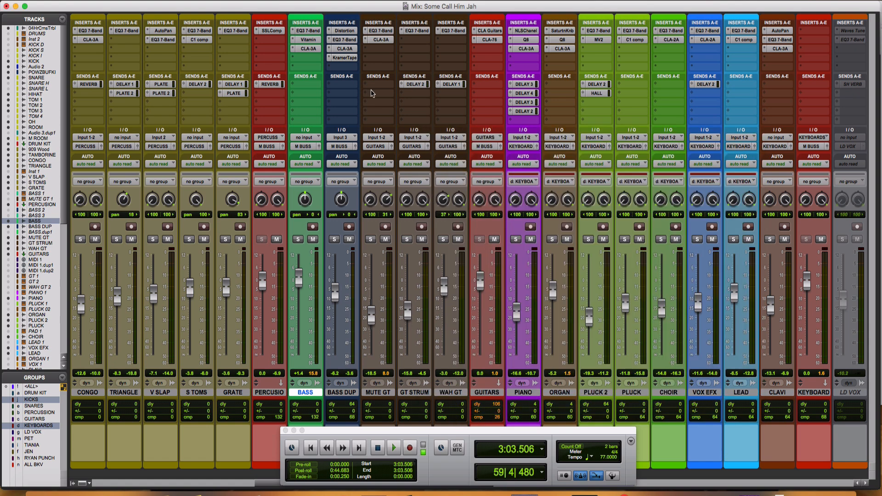
click(330, 59)
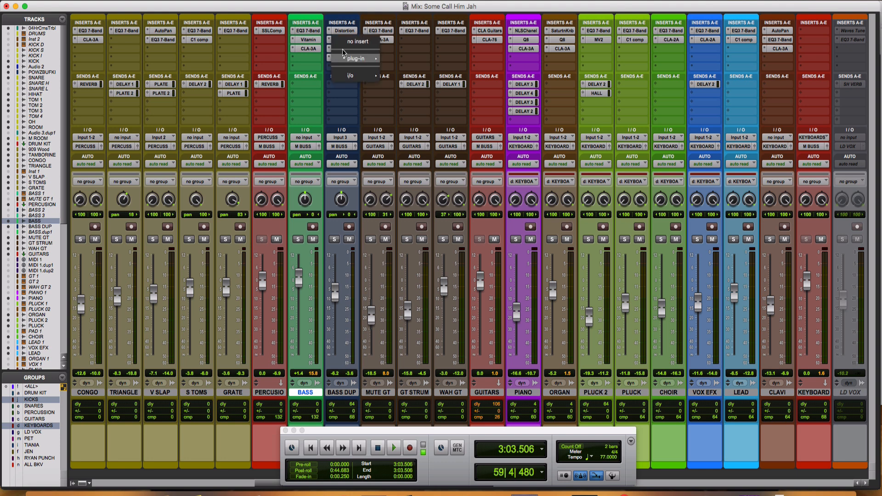
click(345, 35)
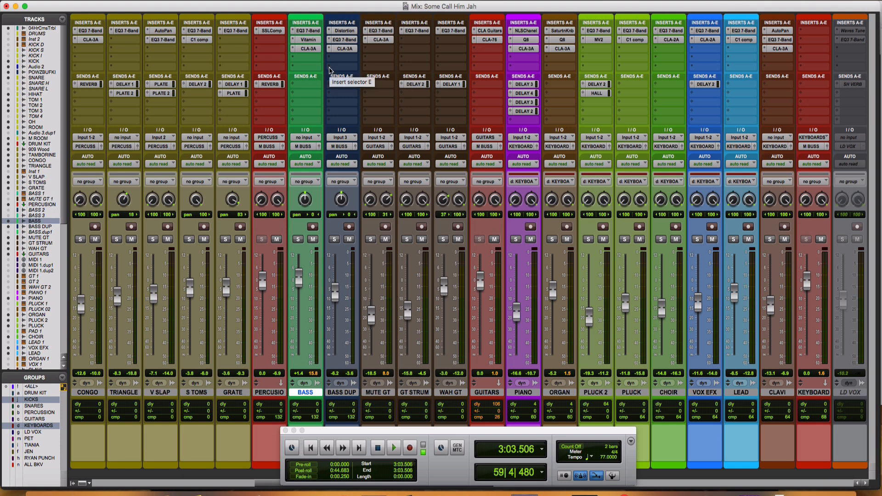
Try the Abbey Road Plates (mono) reverb in BASS DUP's fifth insert slot and remove it again.
click(331, 72)
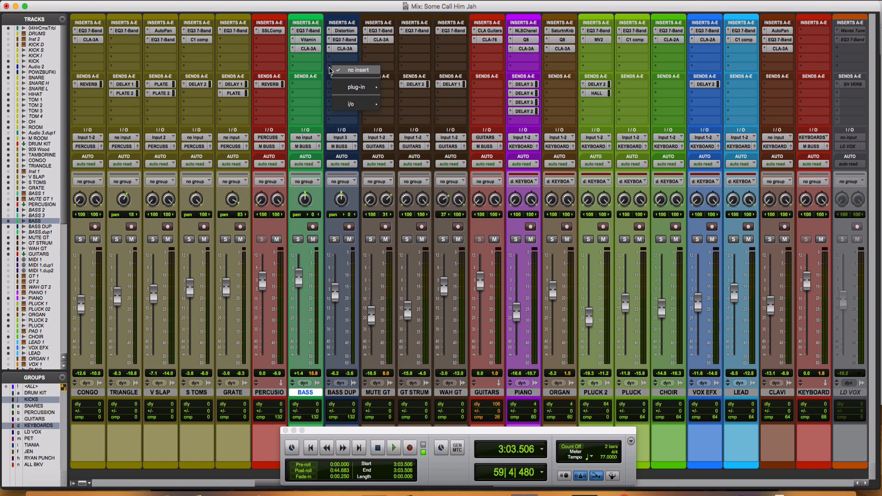
mouse_move(351, 87)
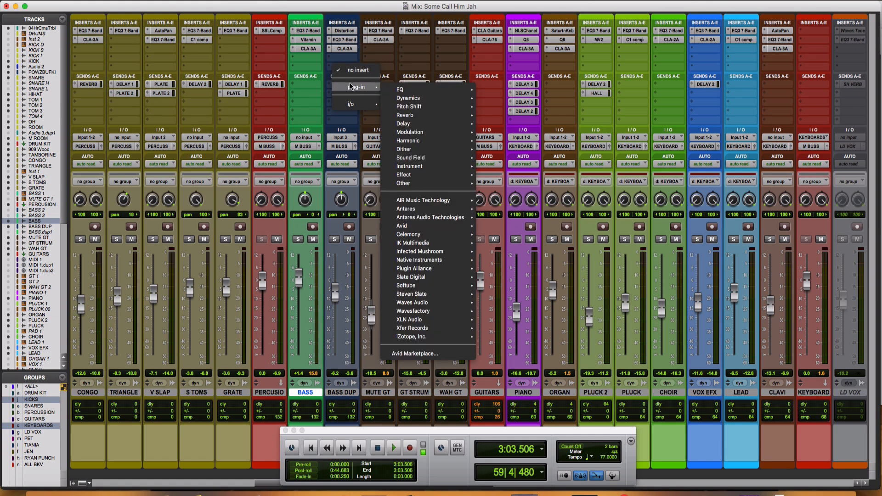
mouse_move(413, 114)
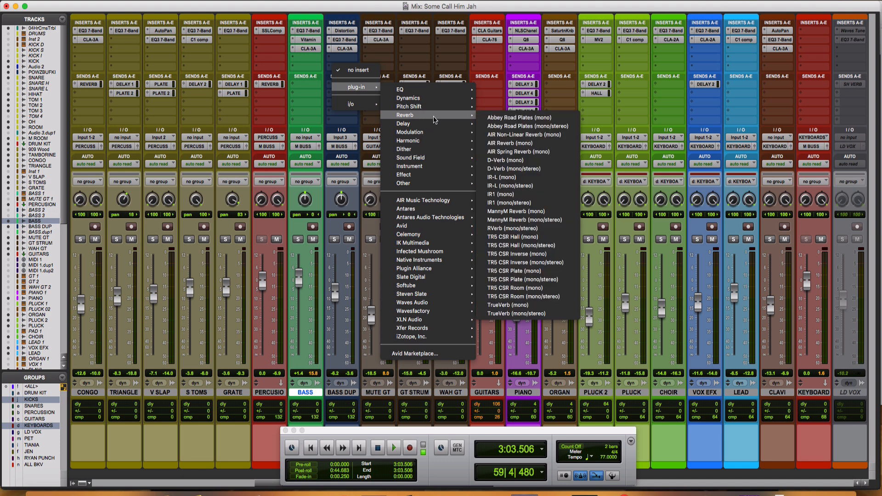
click(524, 118)
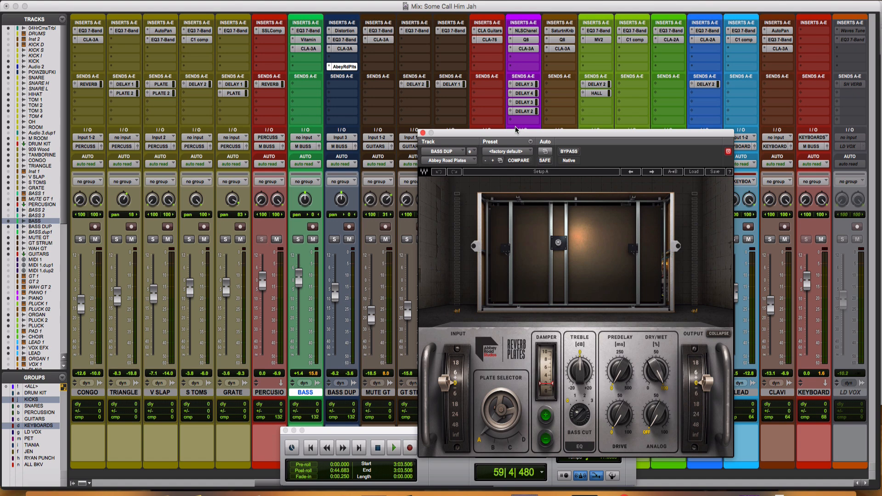
click(330, 67)
click(357, 51)
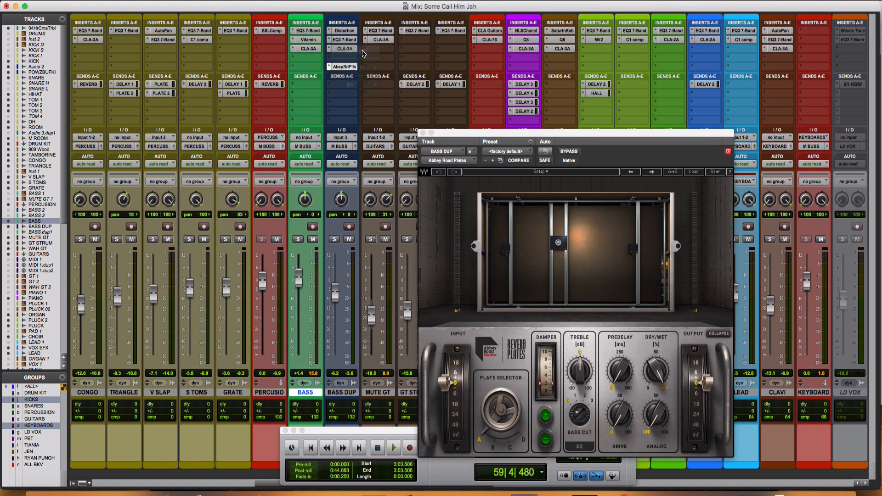
click(423, 132)
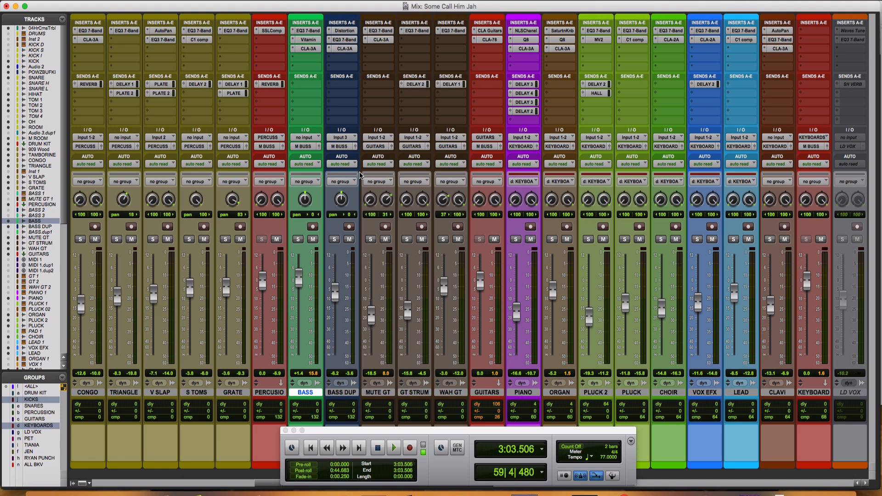
Play the full mix, pull BASS DUP's volume fully down and bring it back to about -11.5 dB, then briefly solo and unsolo the track.
click(342, 393)
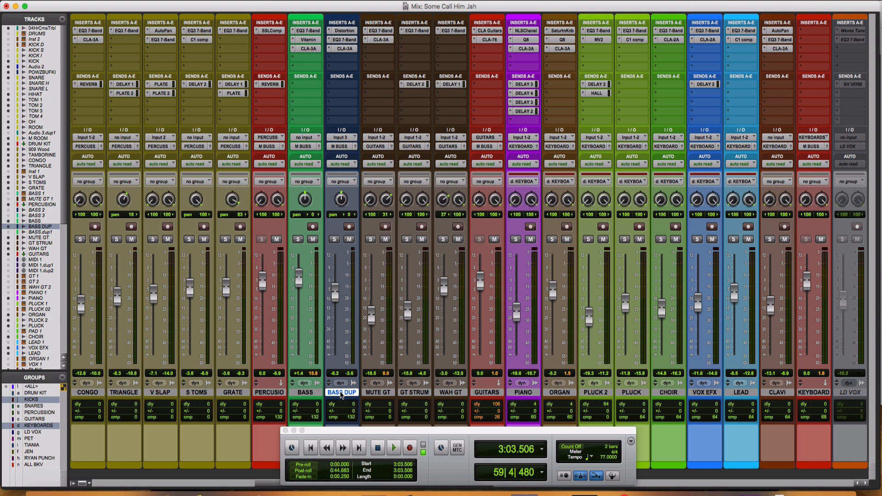
key(space)
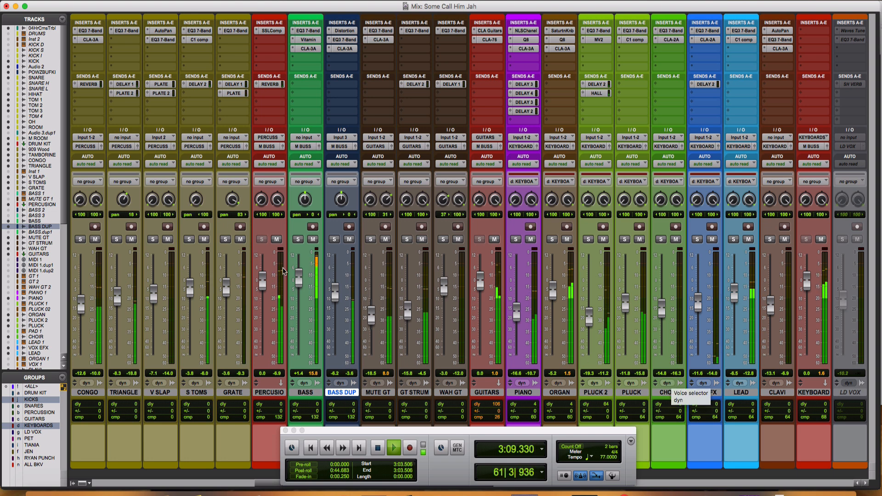
drag(336, 293, 345, 398)
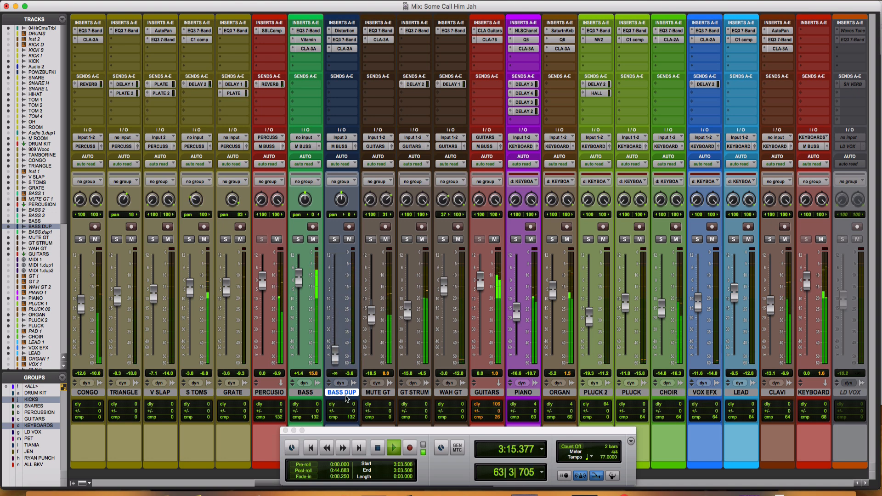
drag(346, 399, 350, 310)
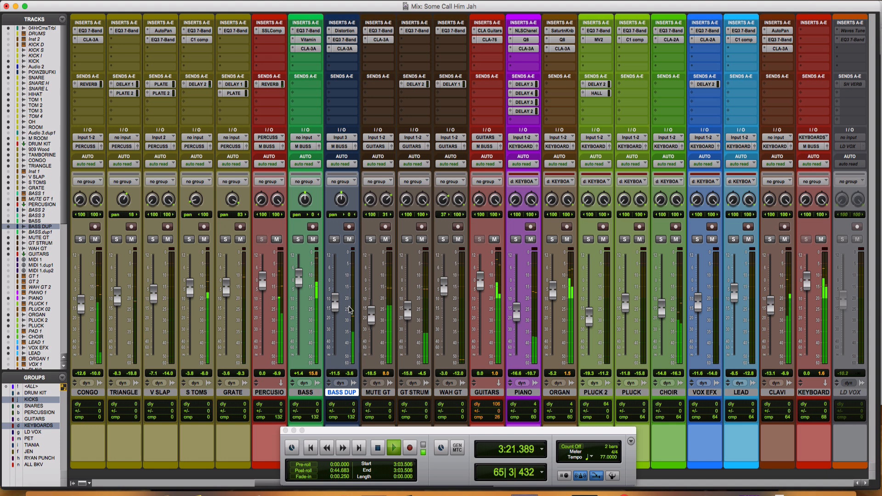
click(335, 239)
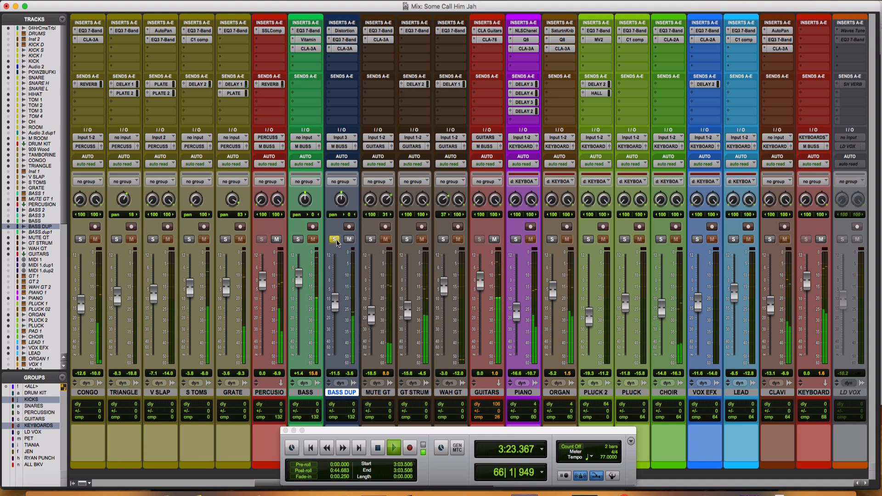
click(335, 239)
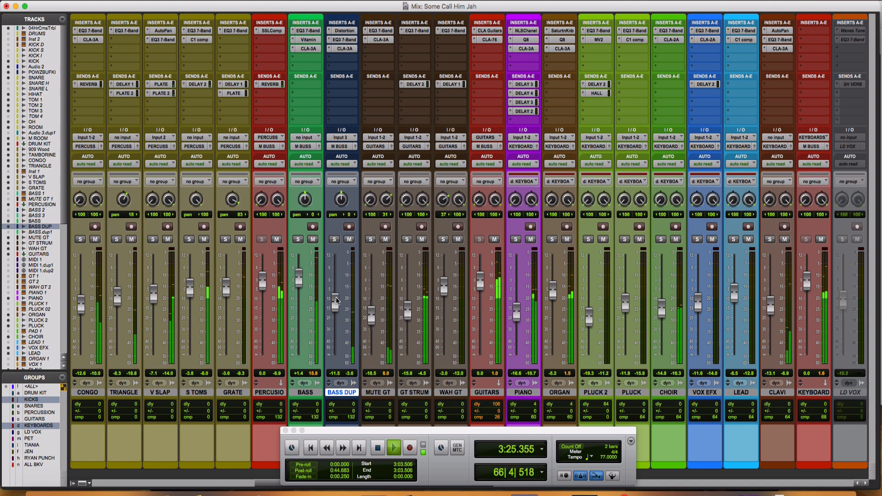